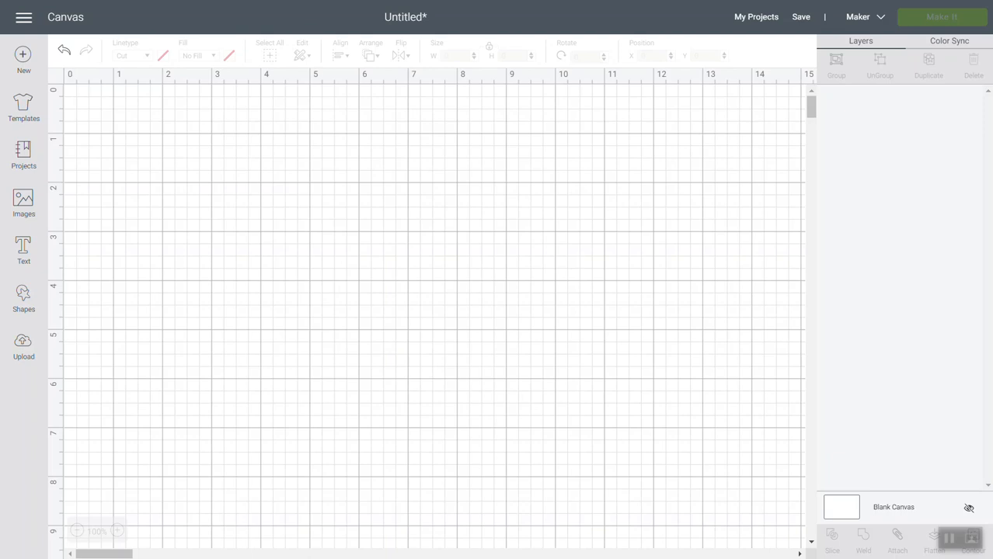
# Switch to wordmark.it in Chrome and preview a first name in the fonts installed on the computer
pyautogui.moveTo(0, 138)
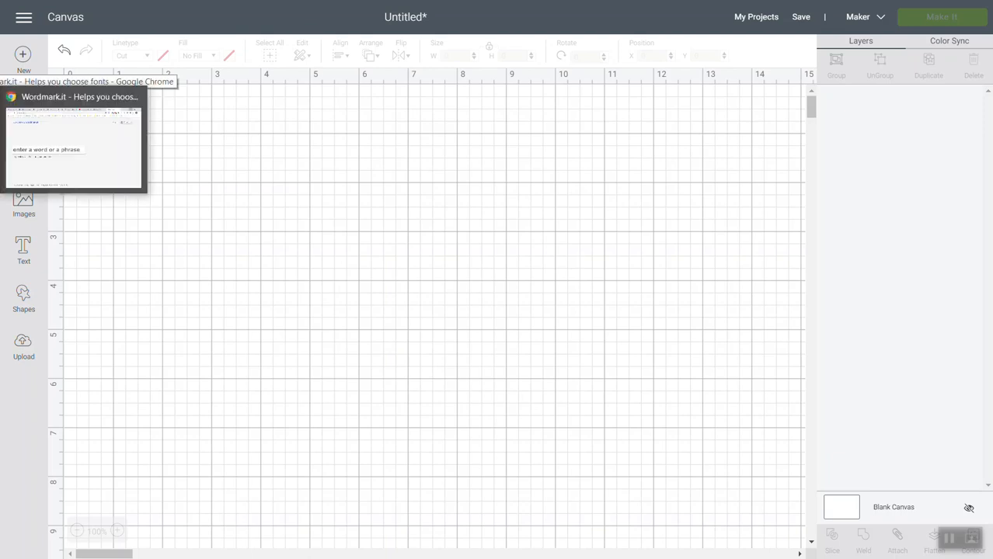
pyautogui.click(74, 147)
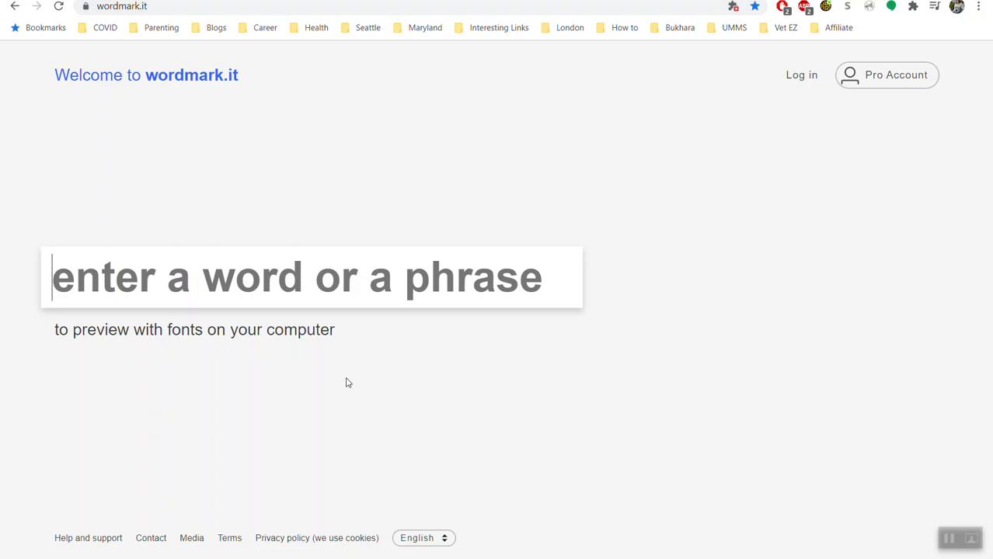
pyautogui.write('Olga')
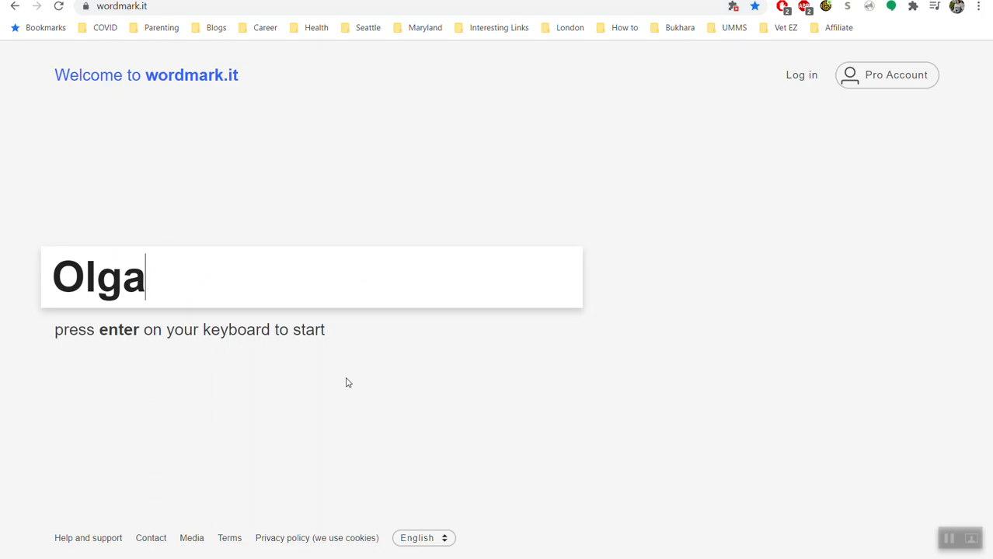
pyautogui.press('Return')
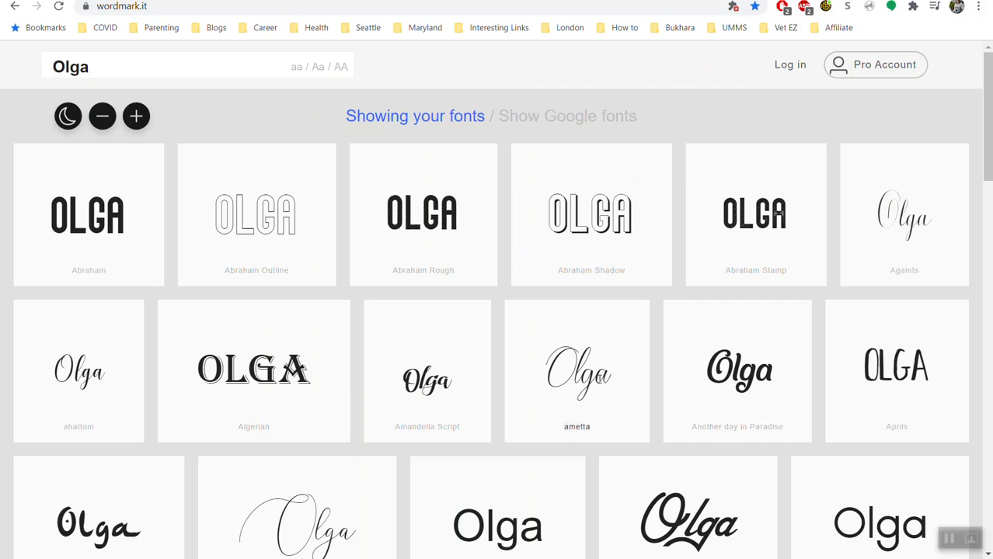
# Select the ametta, Argentina Script, beautiful saidistudio and Bellasic previews and filter the list to the selected fonts
pyautogui.click(577, 372)
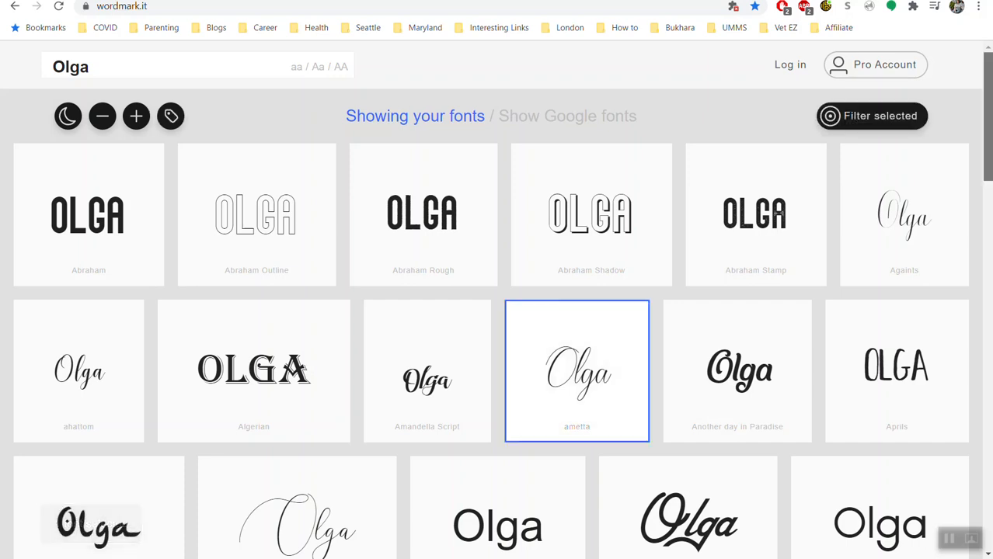
pyautogui.scroll(-3, 306, 193)
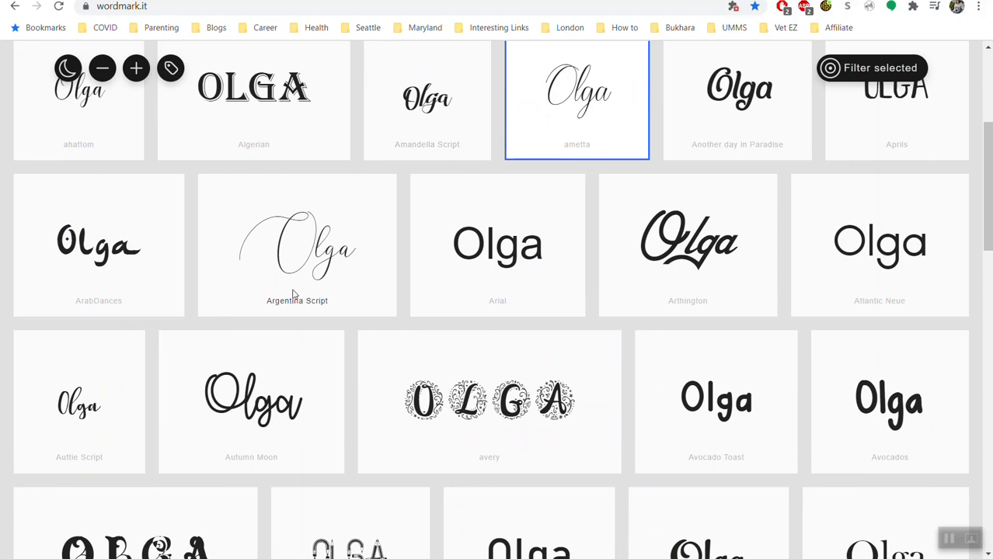
pyautogui.click(293, 294)
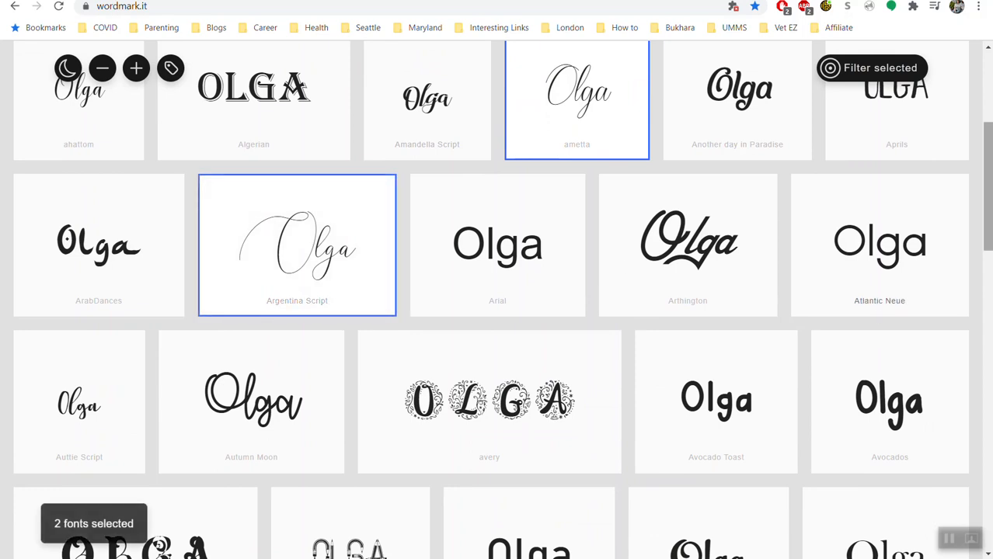
pyautogui.scroll(-1, 293, 294)
pyautogui.scroll(-3, 497, 300)
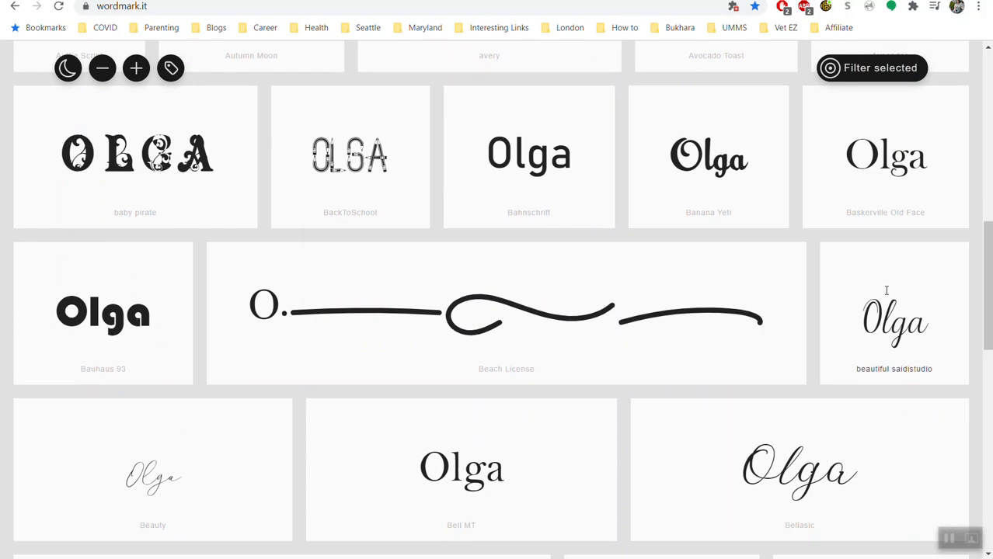
pyautogui.click(893, 341)
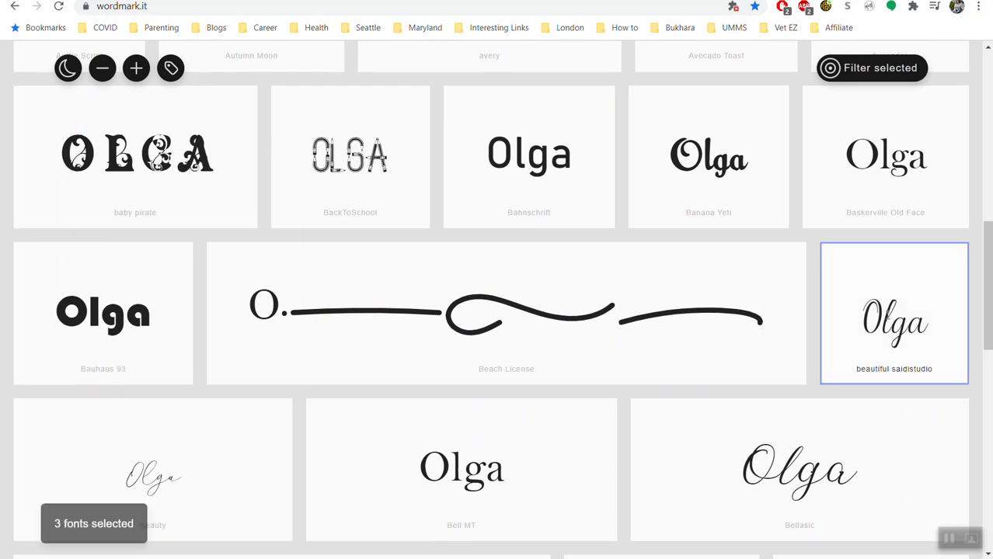
pyautogui.click(775, 454)
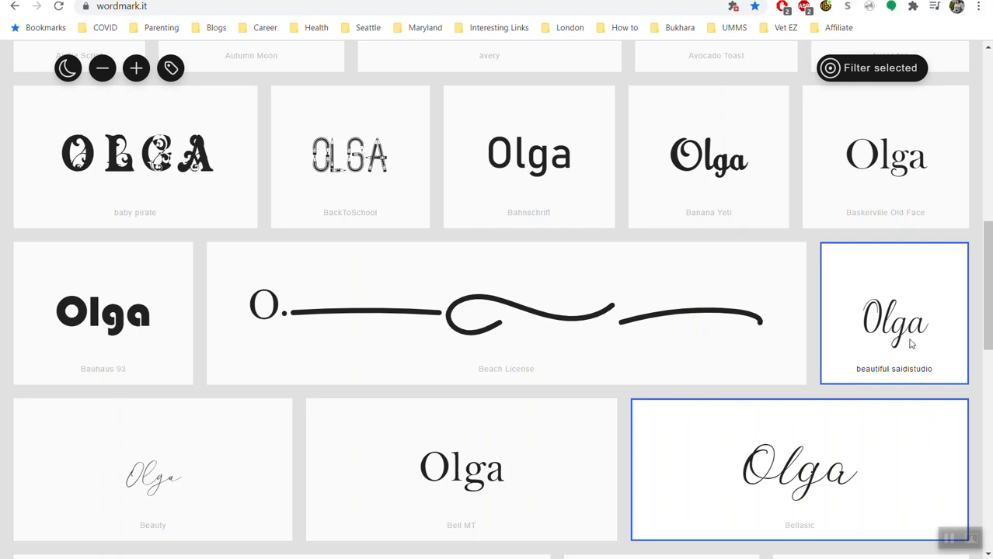
pyautogui.click(872, 68)
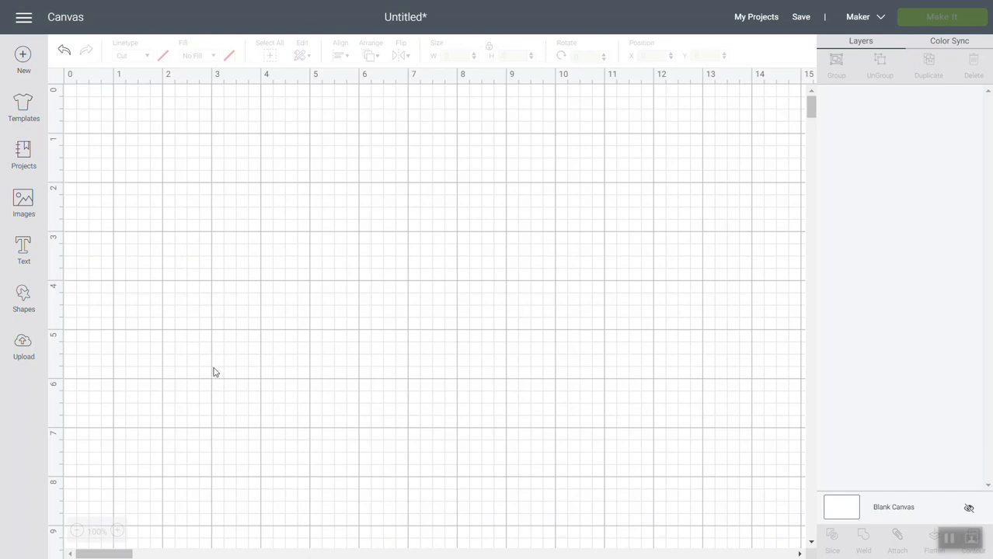
# Insert the recently uploaded "All I need is coffee and my cat" image onto the canvas
pyautogui.click(31, 355)
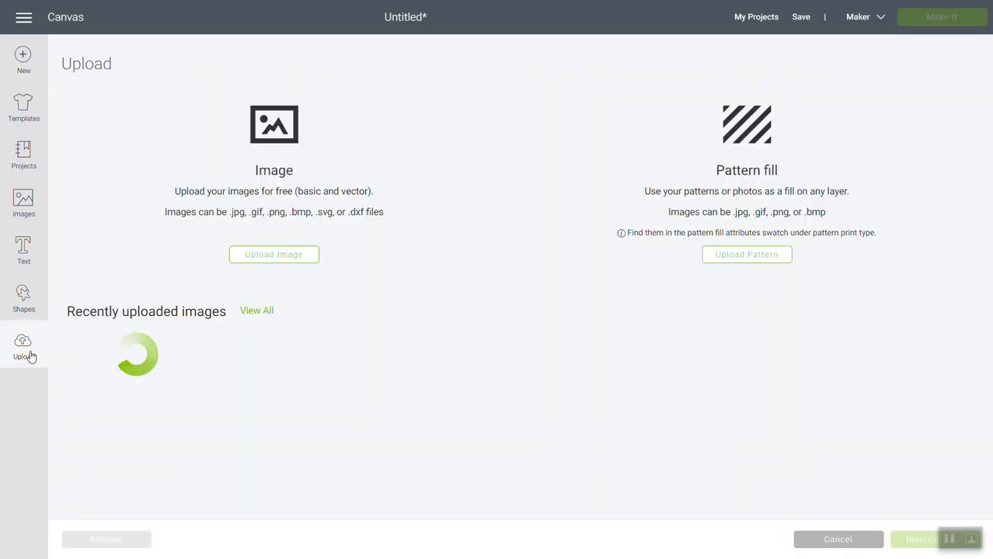
pyautogui.click(737, 432)
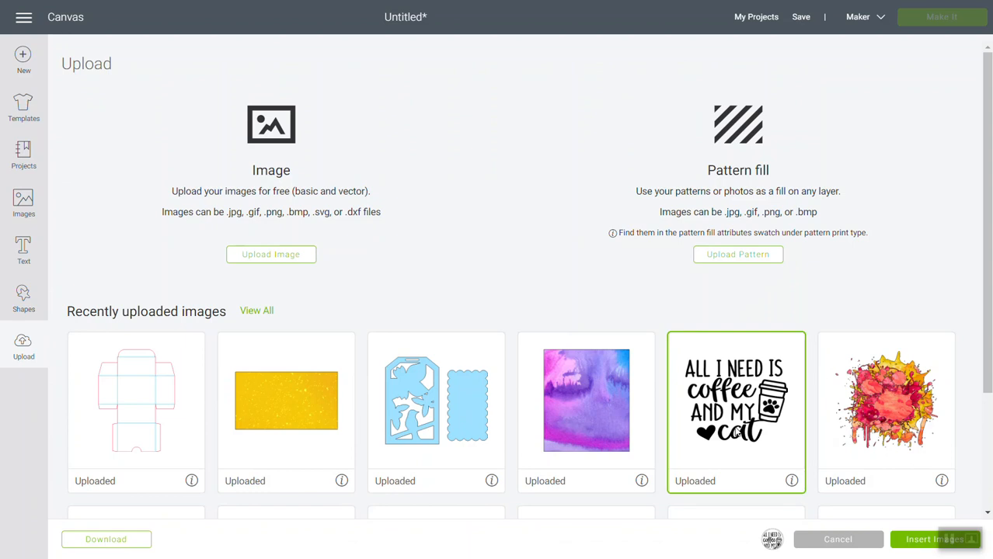
pyautogui.click(903, 544)
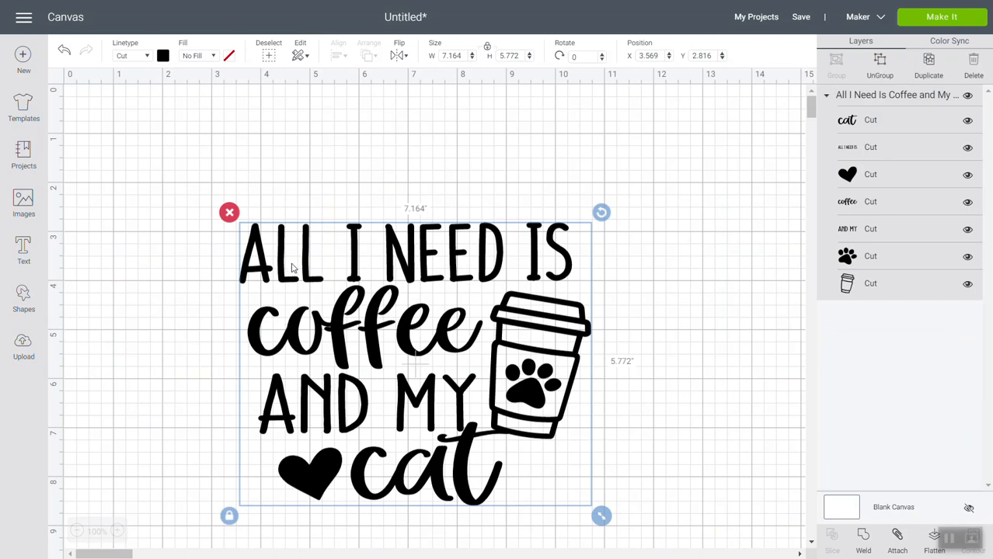
# Ungroup the coffee and cat design and move its "ALL I NEED IS" and "coffee" layers upward
pyautogui.click(879, 72)
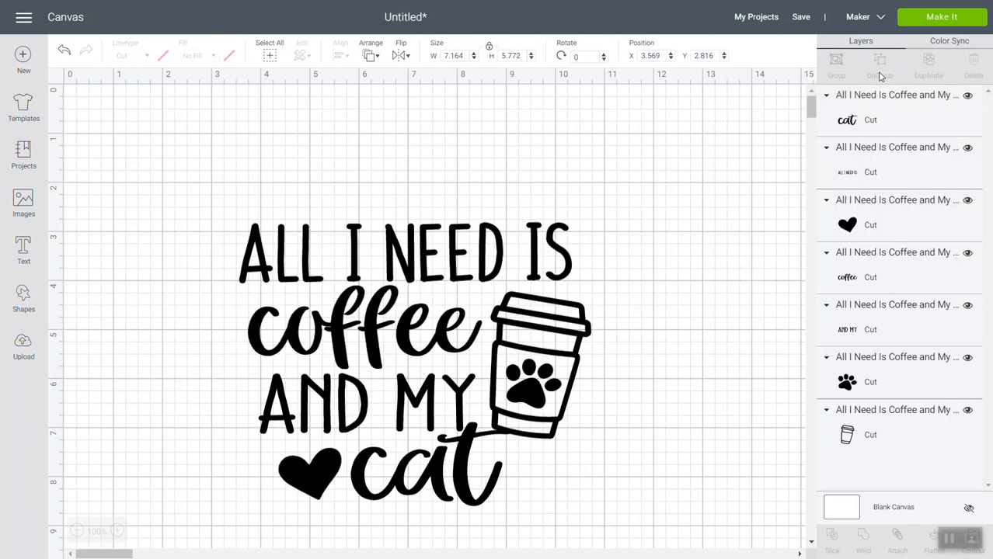
pyautogui.moveTo(402, 242); pyautogui.dragTo(391, 217)
pyautogui.click(359, 306)
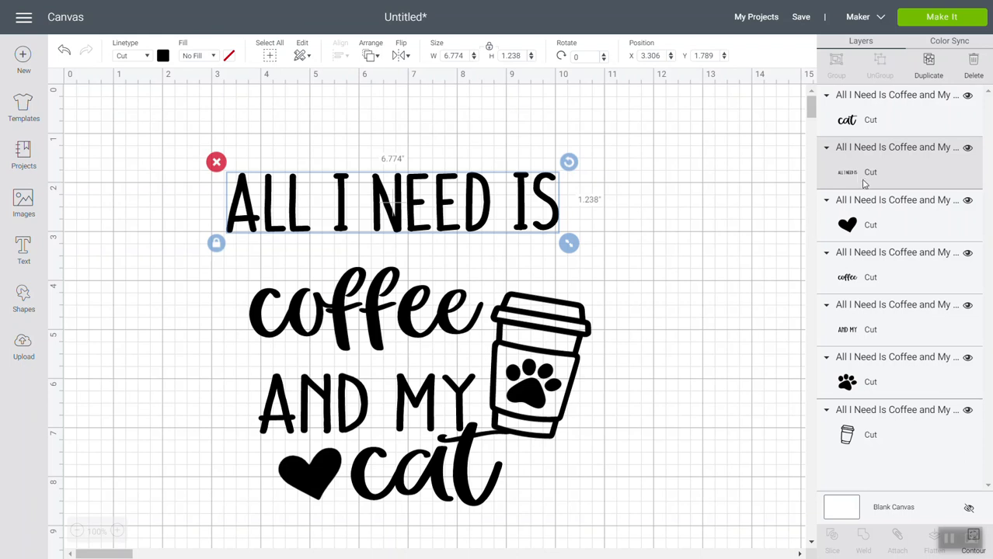
# Unlock the proportions of the "ALL I NEED IS" layer and stretch it to about 6.6 by 1.7 inches
pyautogui.click(216, 246)
pyautogui.moveTo(572, 244); pyautogui.dragTo(561, 267)
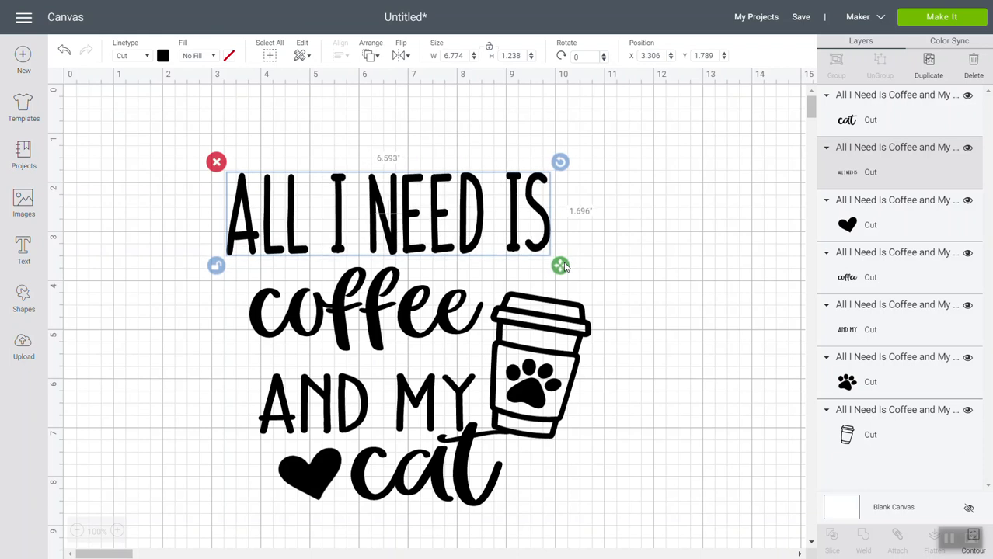
# Move the "coffee" word left, place the paw print between it and the cup, and shift the cup upward
pyautogui.moveTo(362, 314); pyautogui.dragTo(220, 312)
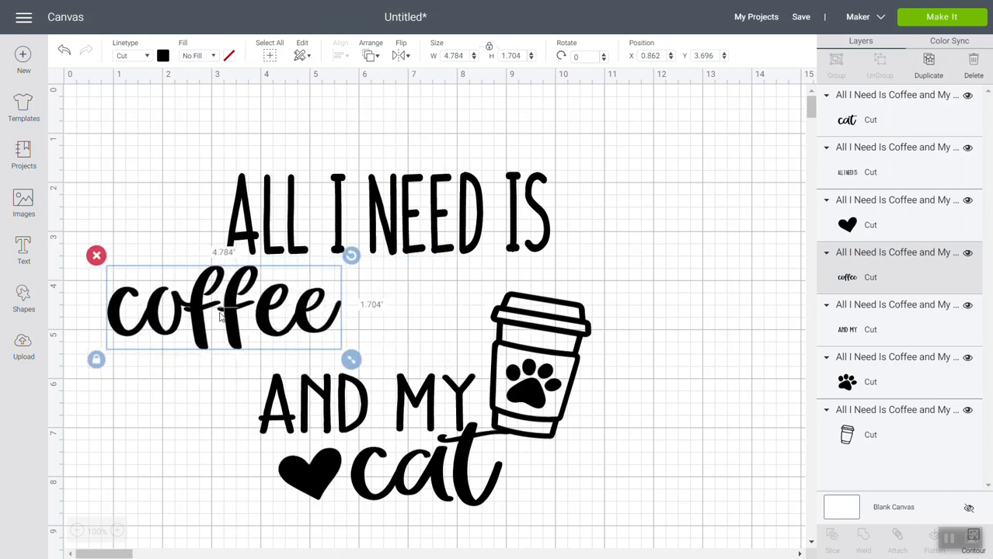
pyautogui.moveTo(513, 365); pyautogui.dragTo(382, 291)
pyautogui.moveTo(533, 344); pyautogui.dragTo(533, 311)
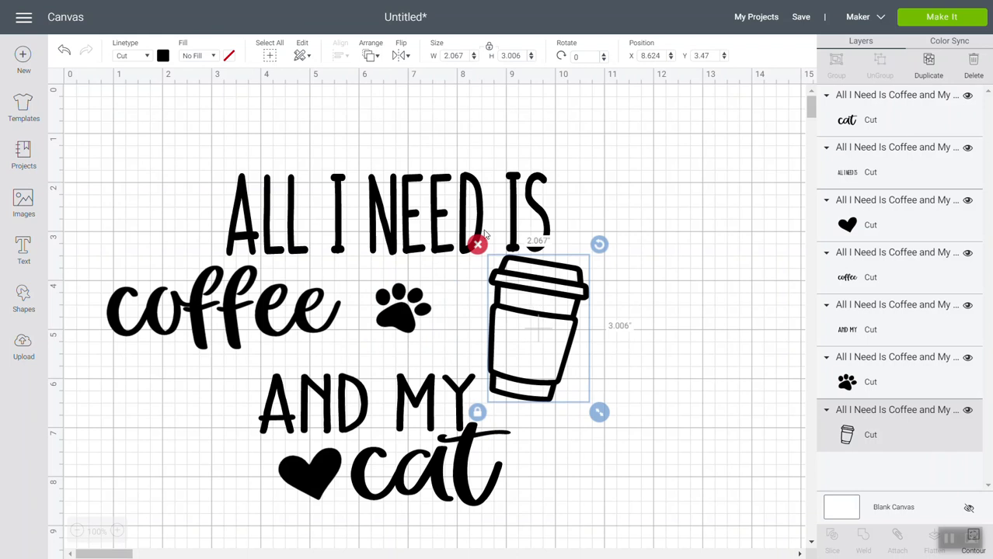
# Select all layers of the coffee and cat design and delete them from the canvas
pyautogui.click(352, 246)
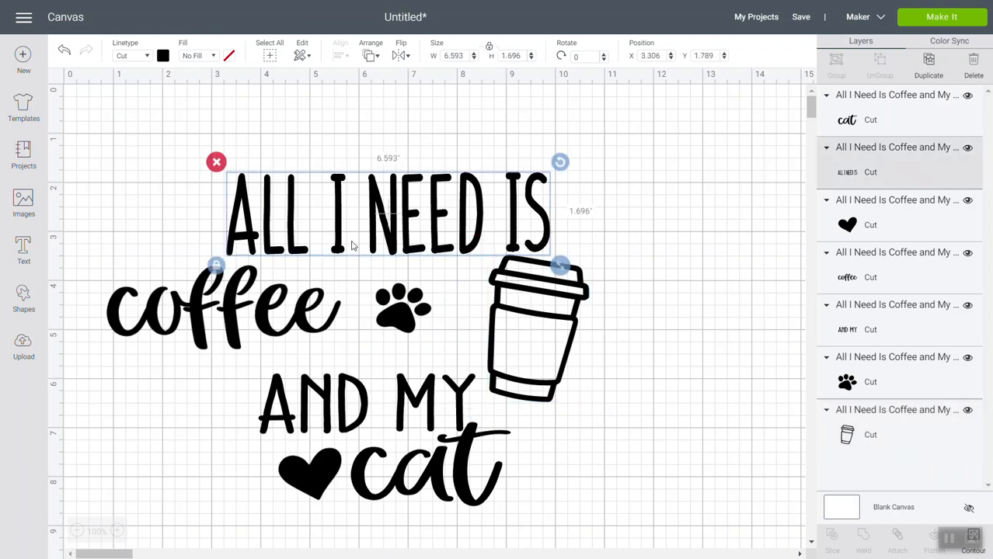
pyautogui.moveTo(117, 131); pyautogui.dragTo(611, 543)
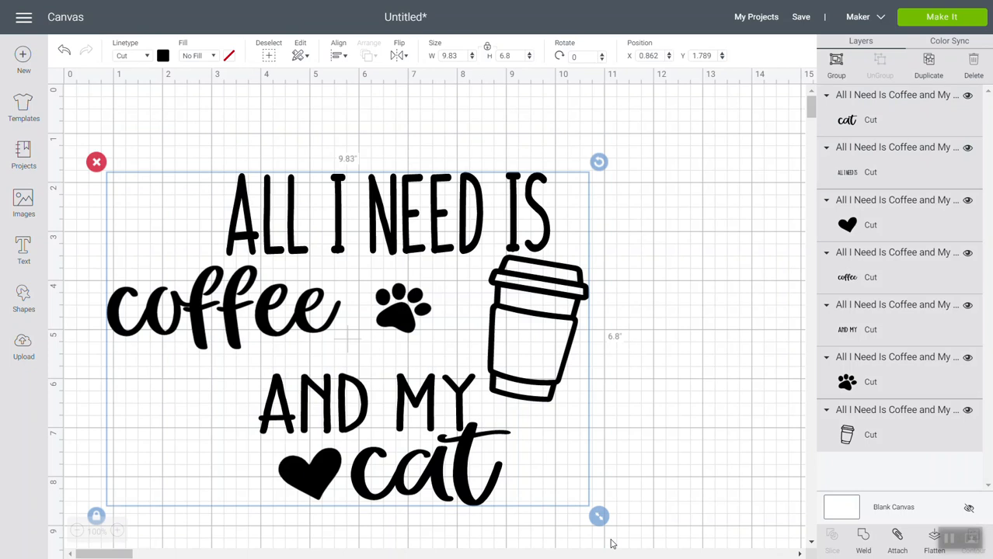
pyautogui.press('Delete')
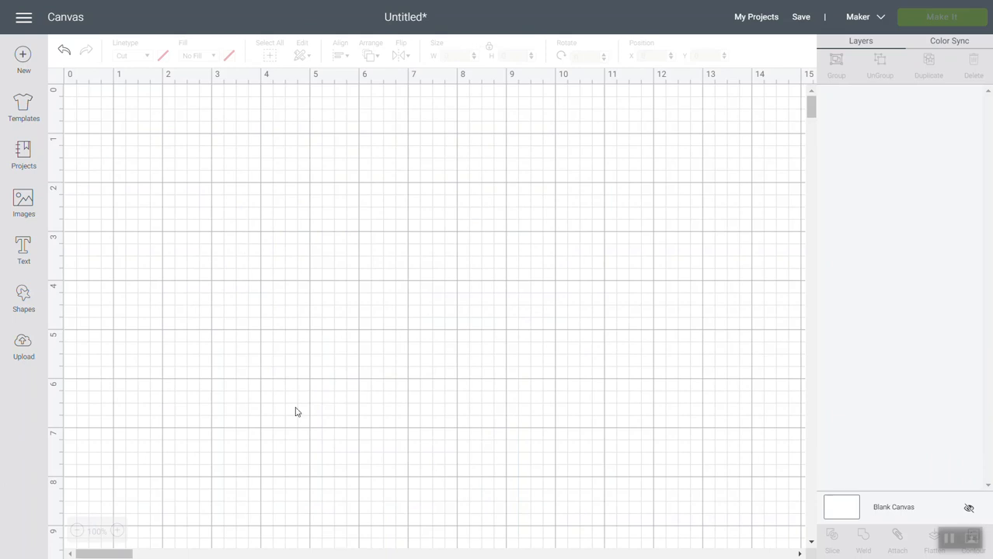
# Add the text "Welcome" in the Abraham system font and move it up and to the right on the canvas
pyautogui.click(24, 248)
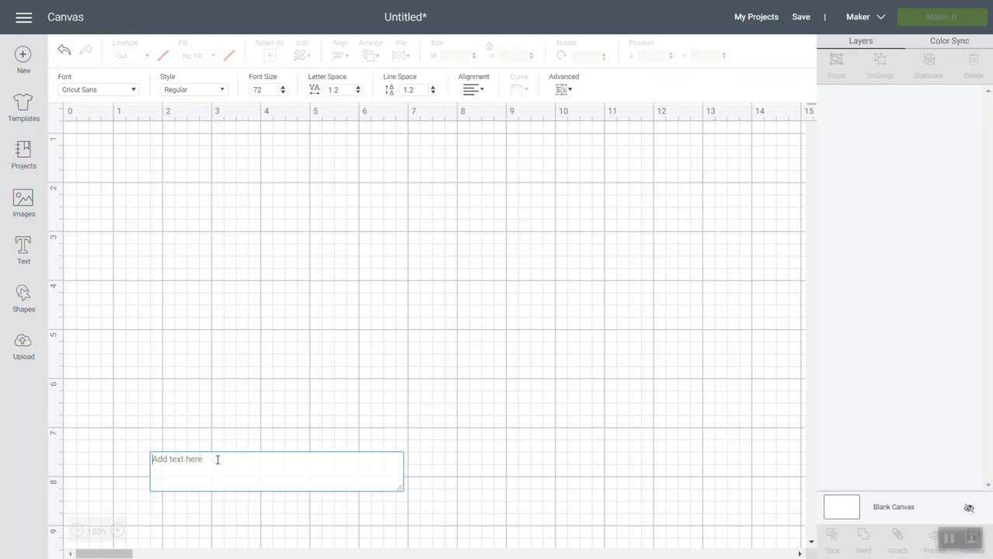
pyautogui.write('Welcome')
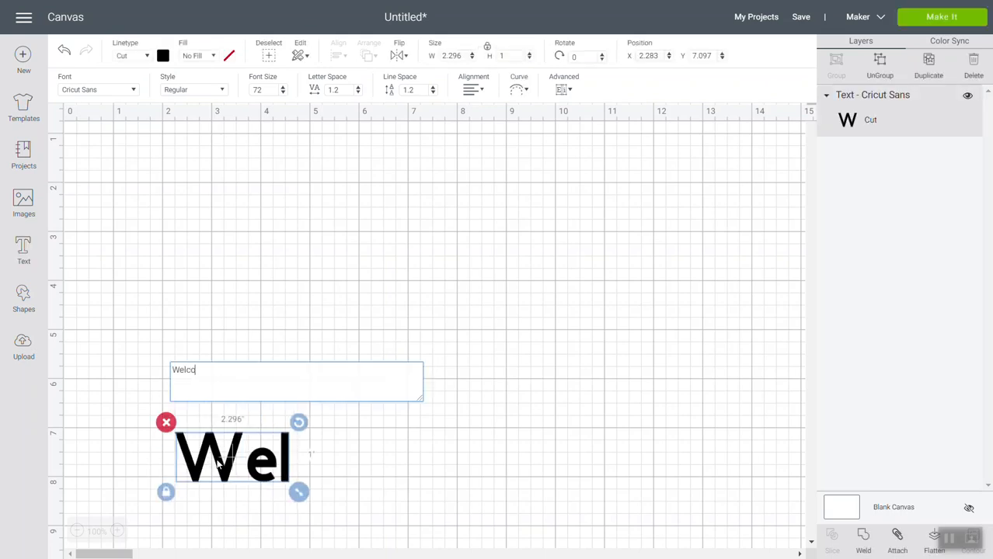
pyautogui.click(116, 90)
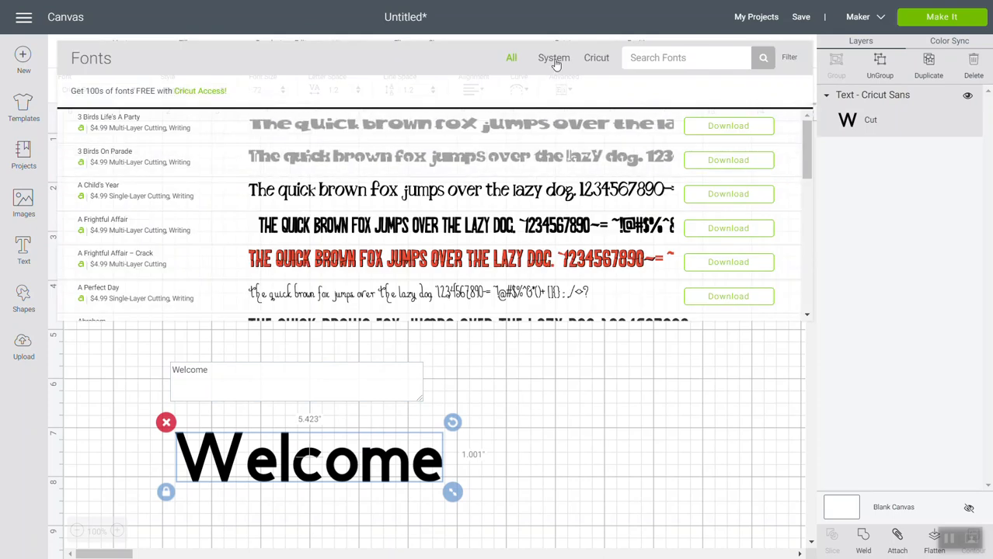
pyautogui.click(554, 60)
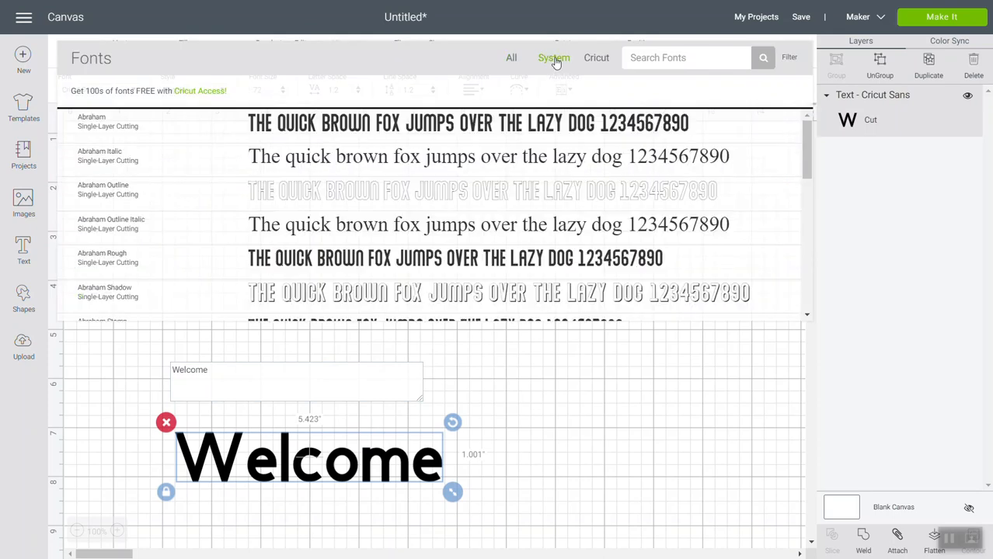
pyautogui.click(571, 132)
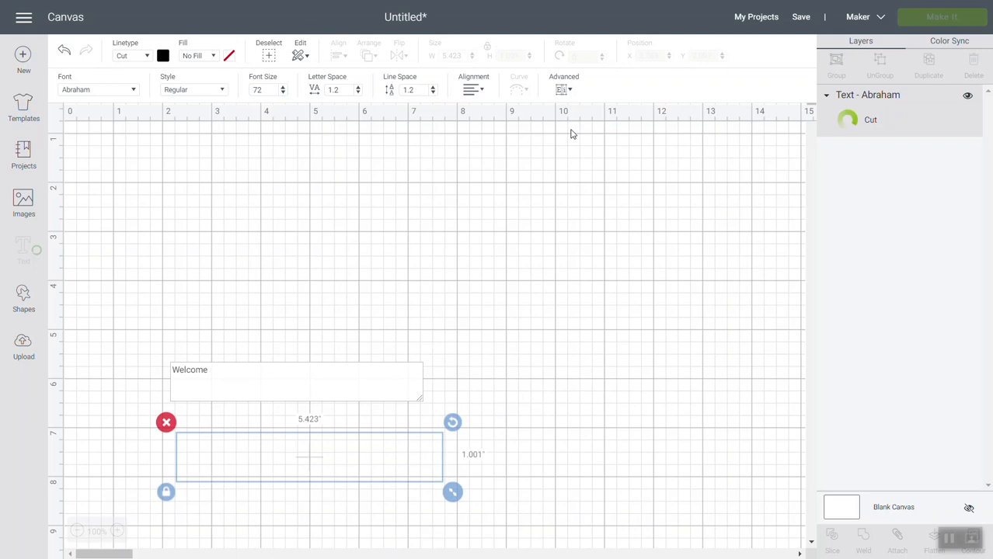
pyautogui.moveTo(250, 464); pyautogui.dragTo(346, 381)
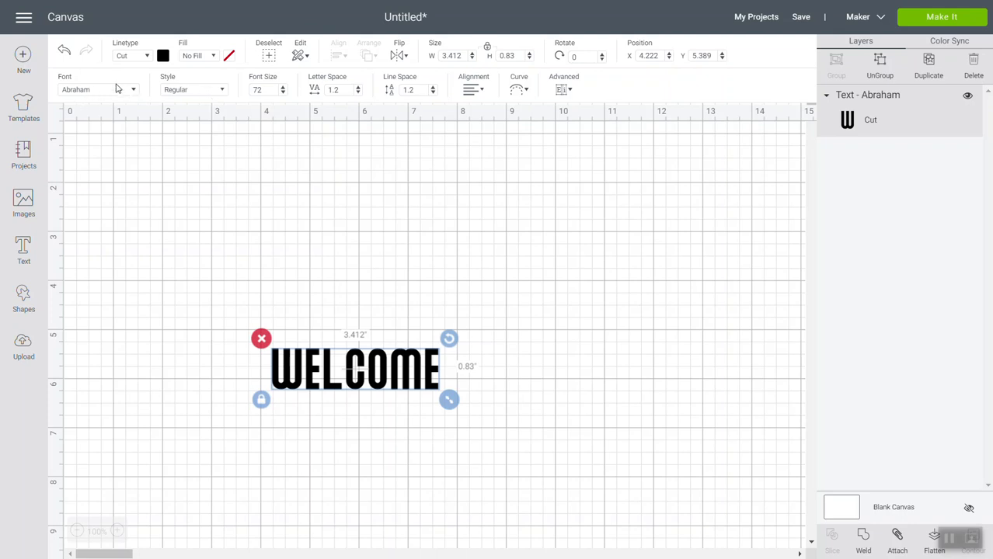
# Try the Italic style on the "Welcome" text and set its style to Bold
pyautogui.click(195, 95)
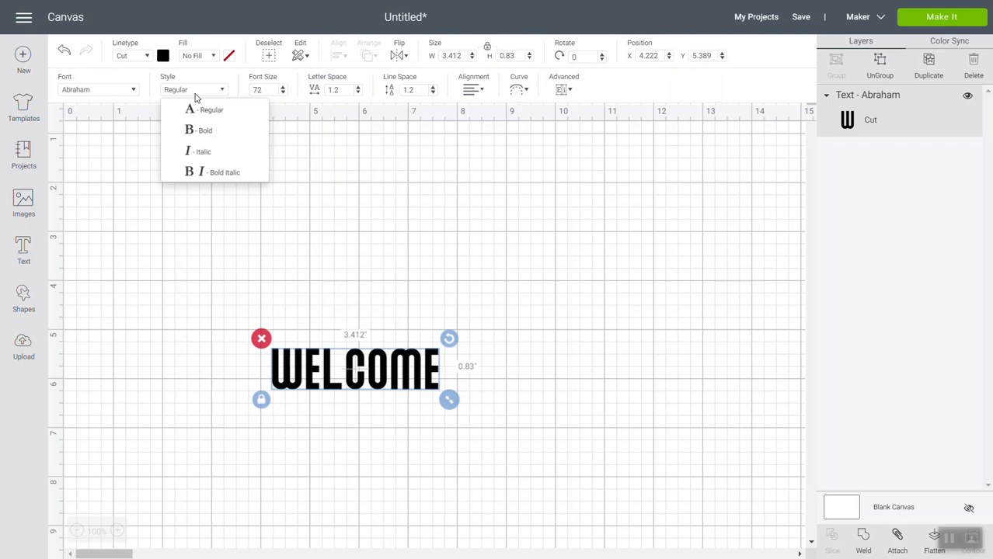
pyautogui.click(216, 153)
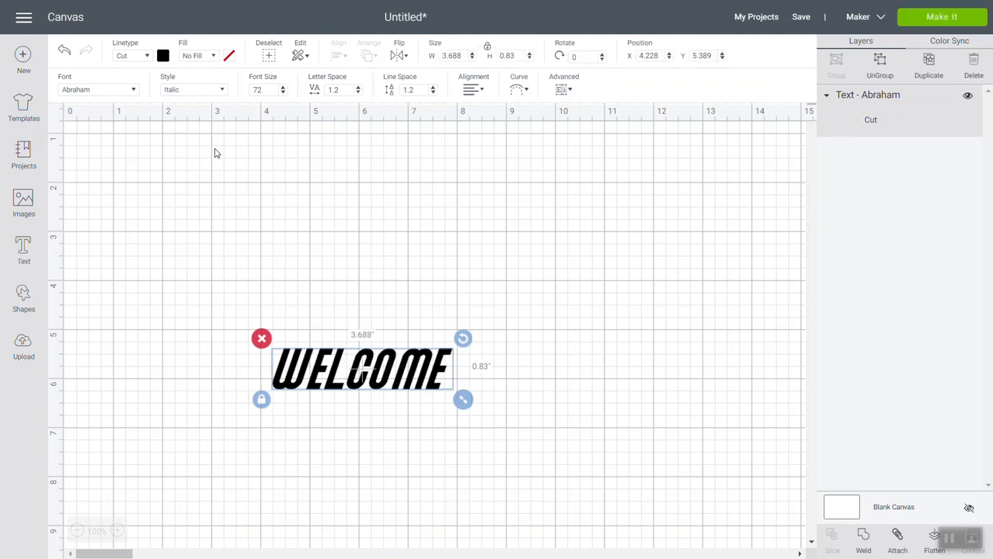
pyautogui.click(190, 91)
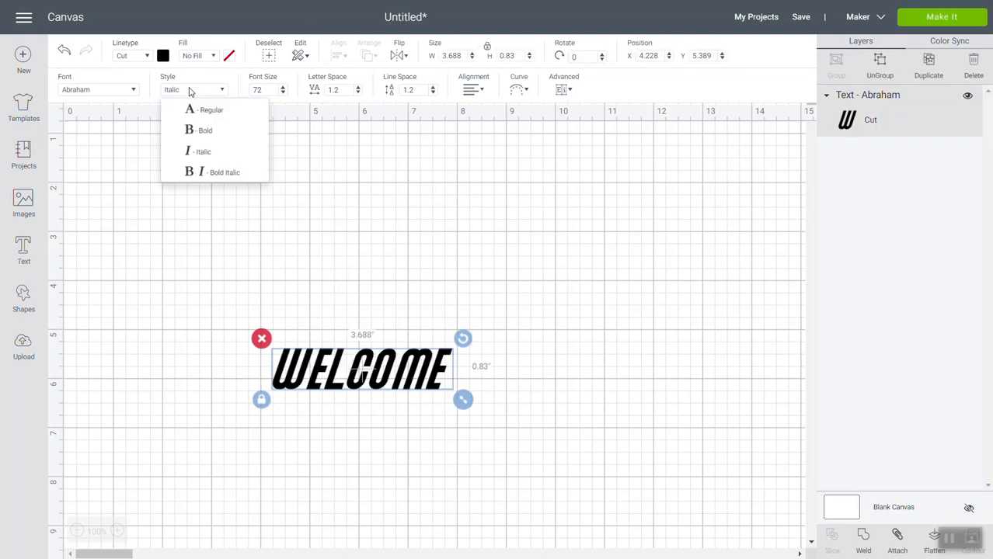
pyautogui.click(205, 132)
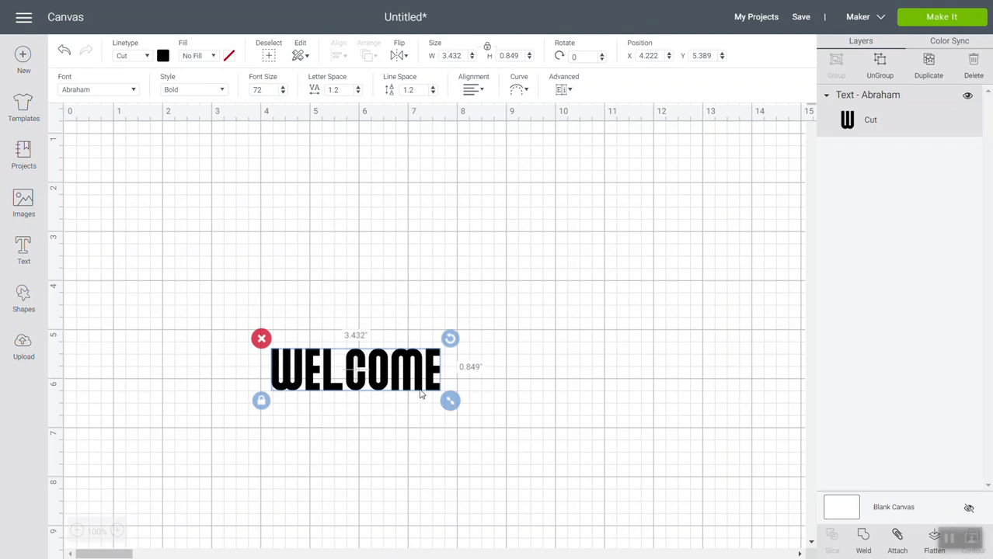
# Reduce the "Welcome" text's letter spacing to 1 and curve it with a diameter of about 6.856
pyautogui.click(357, 93)
pyautogui.click(357, 93)
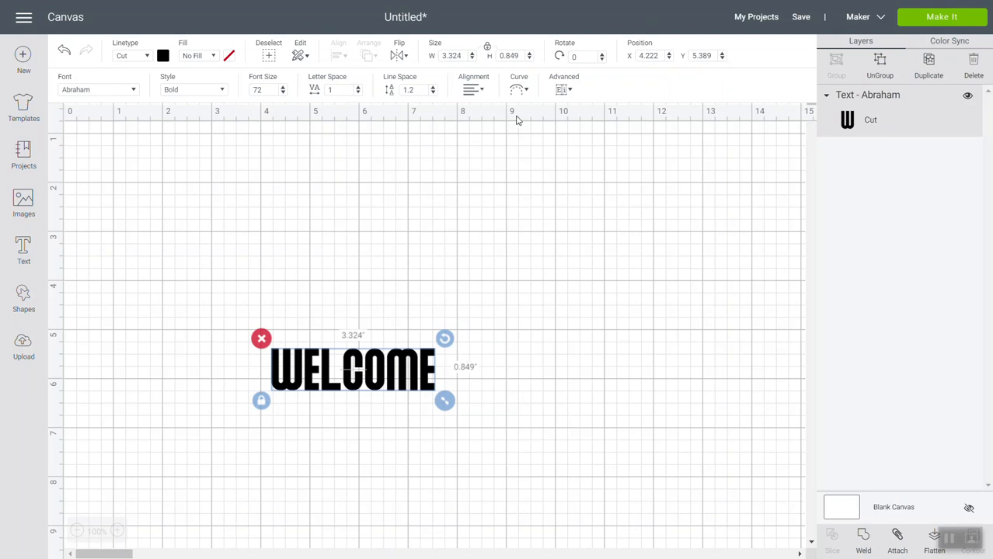
pyautogui.click(527, 93)
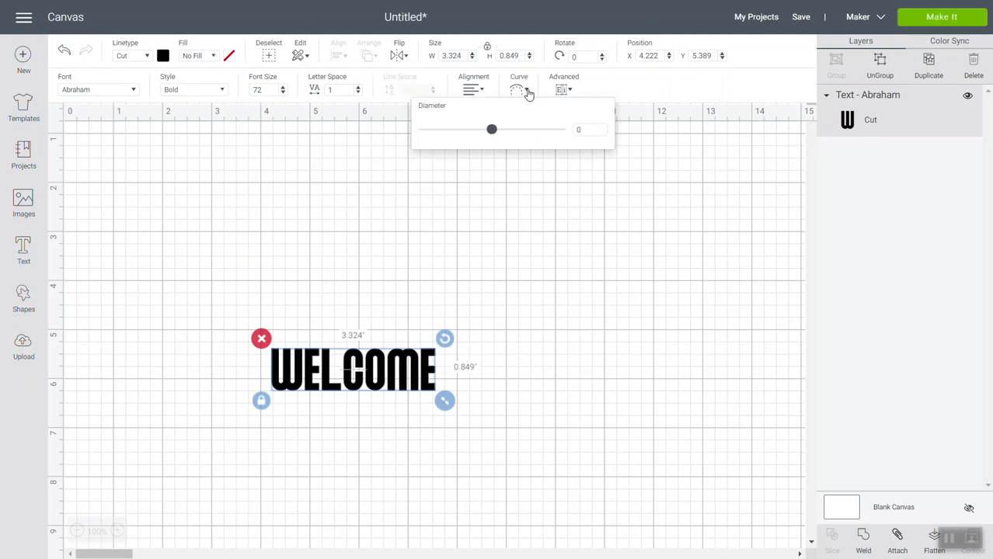
pyautogui.moveTo(492, 131); pyautogui.dragTo(531, 177)
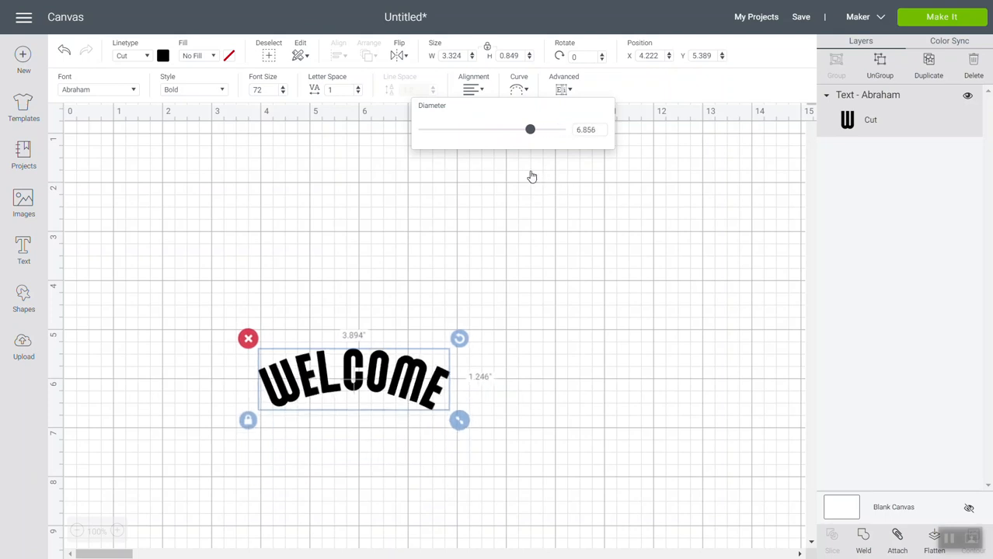
# Try a downward curve of about -9.263 on the "Welcome" text and set its curve diameter to about 12.514
pyautogui.moveTo(532, 177); pyautogui.dragTo(459, 152)
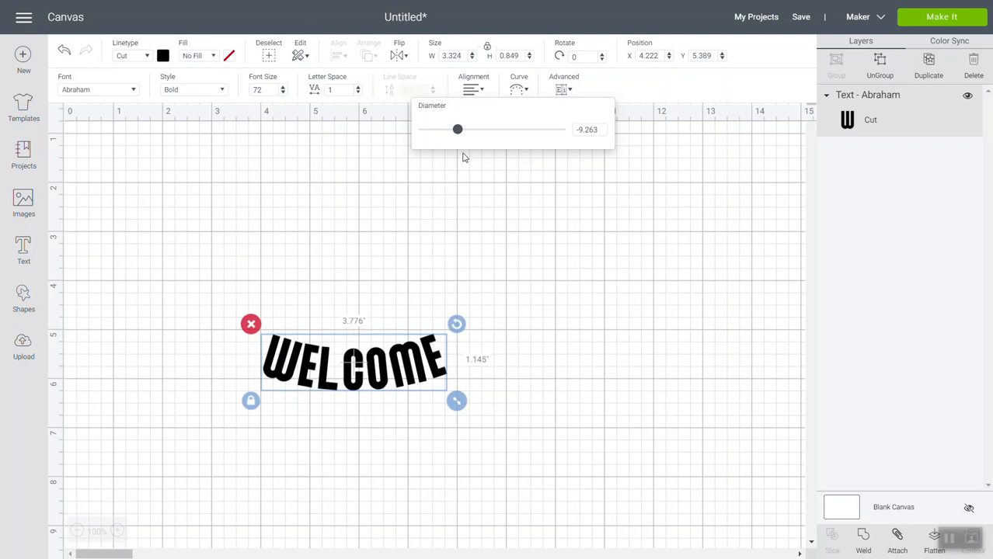
pyautogui.moveTo(458, 130); pyautogui.dragTo(523, 146)
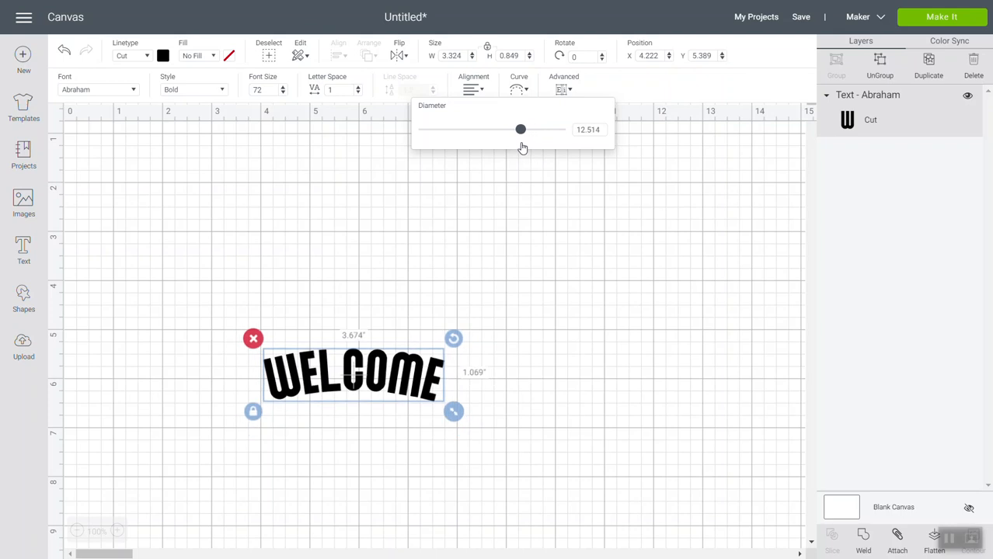
pyautogui.click(513, 339)
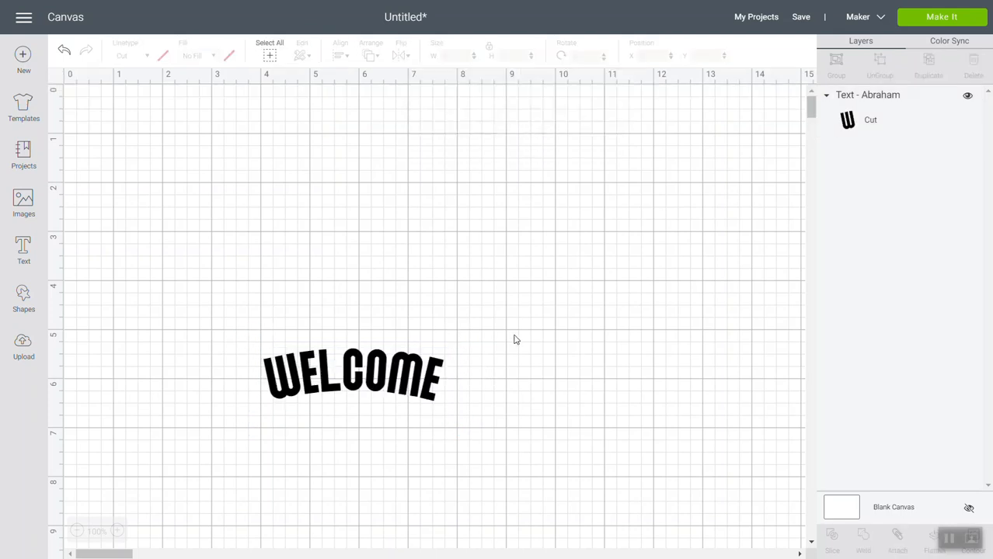
# Ungroup the "Welcome" text into separate letters and weld all of the letters together
pyautogui.click(386, 376)
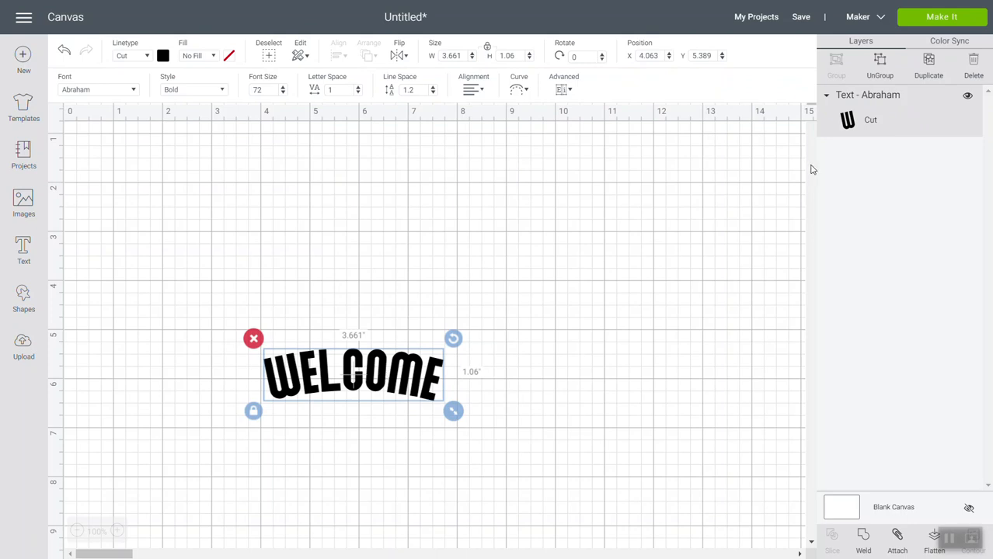
pyautogui.click(883, 69)
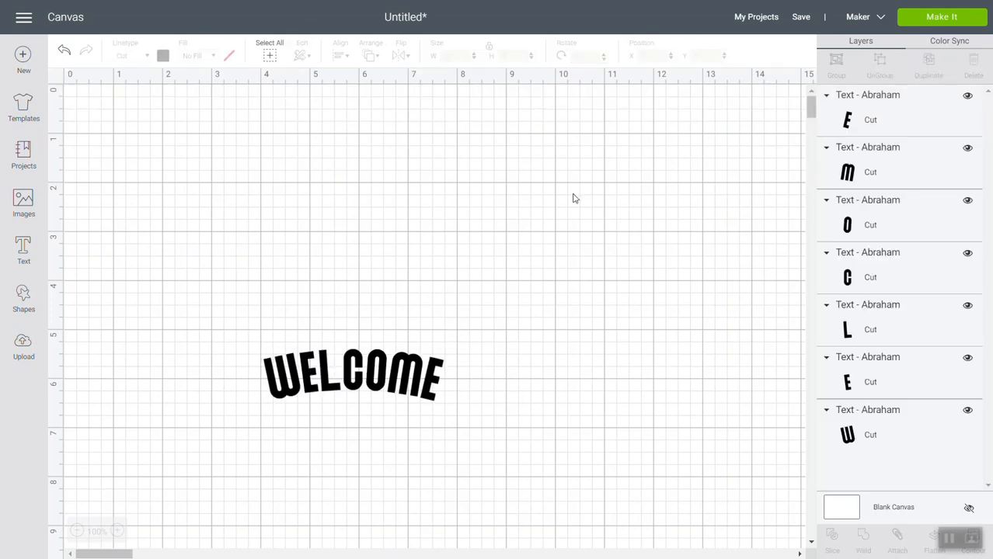
pyautogui.click(384, 373)
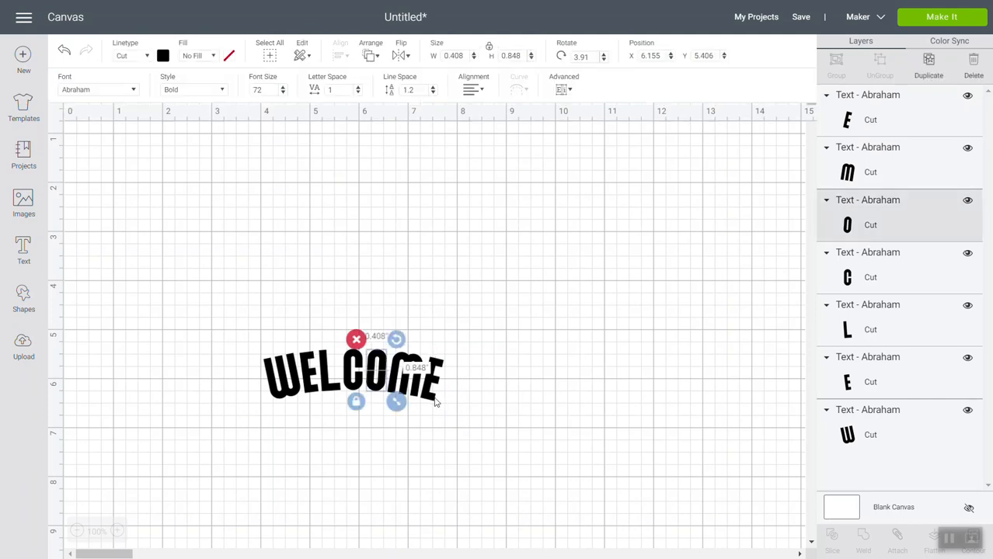
pyautogui.moveTo(466, 424); pyautogui.dragTo(219, 313)
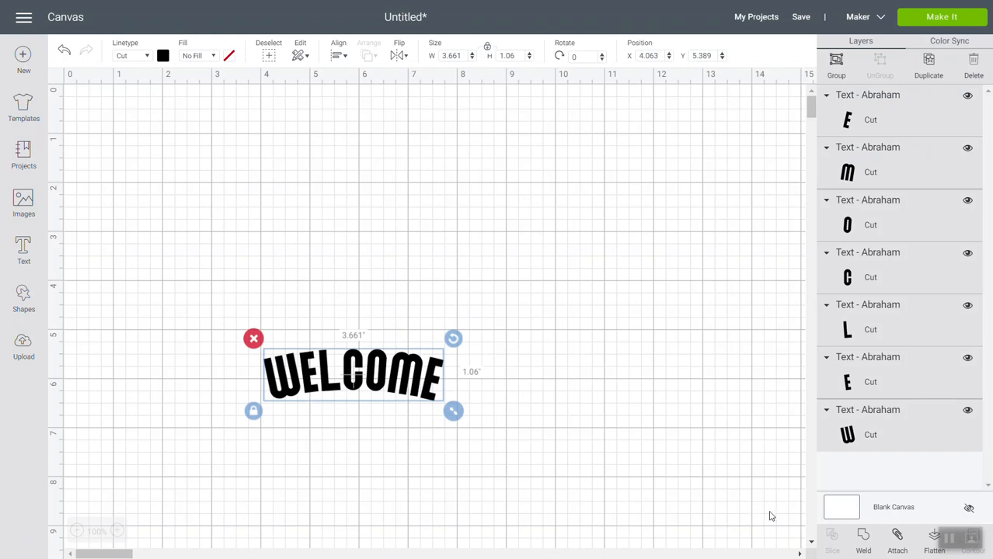
pyautogui.click(861, 536)
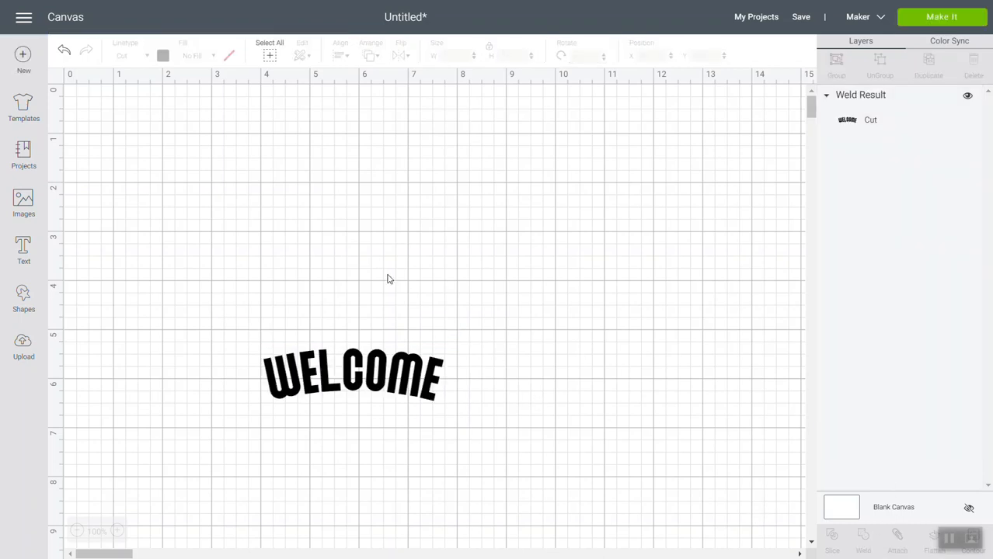
# Undo the weld and the ungrouping of the "Welcome" letters
pyautogui.click(380, 352)
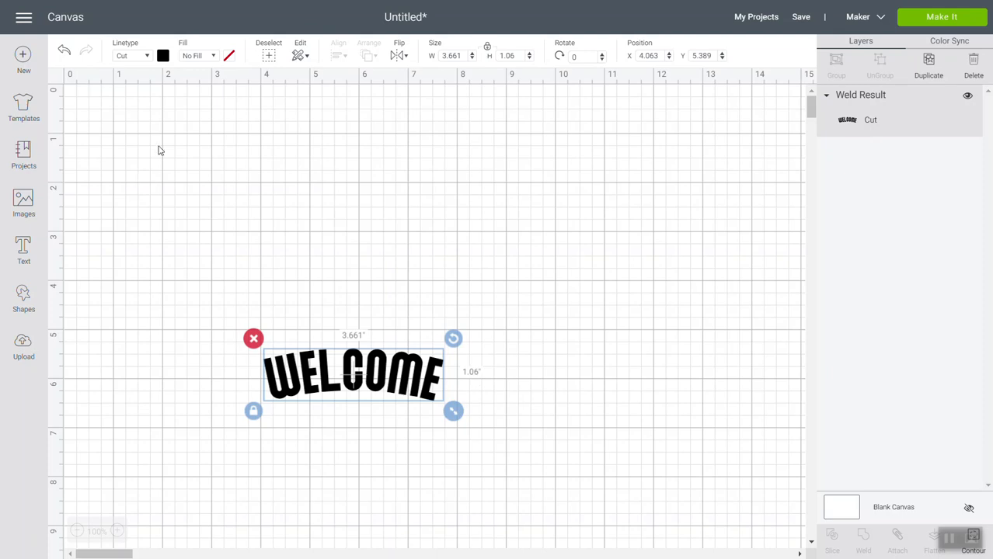
pyautogui.click(65, 52)
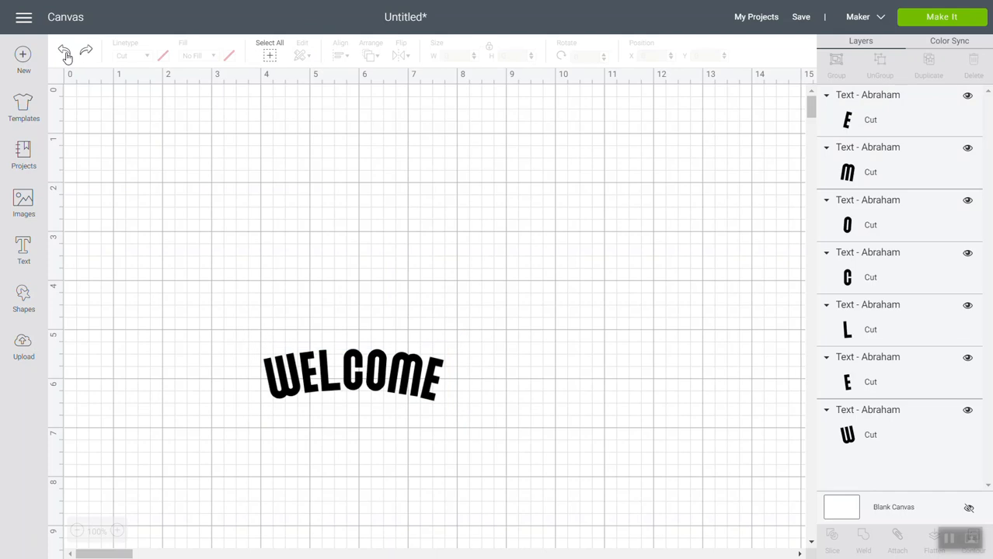
pyautogui.click(64, 52)
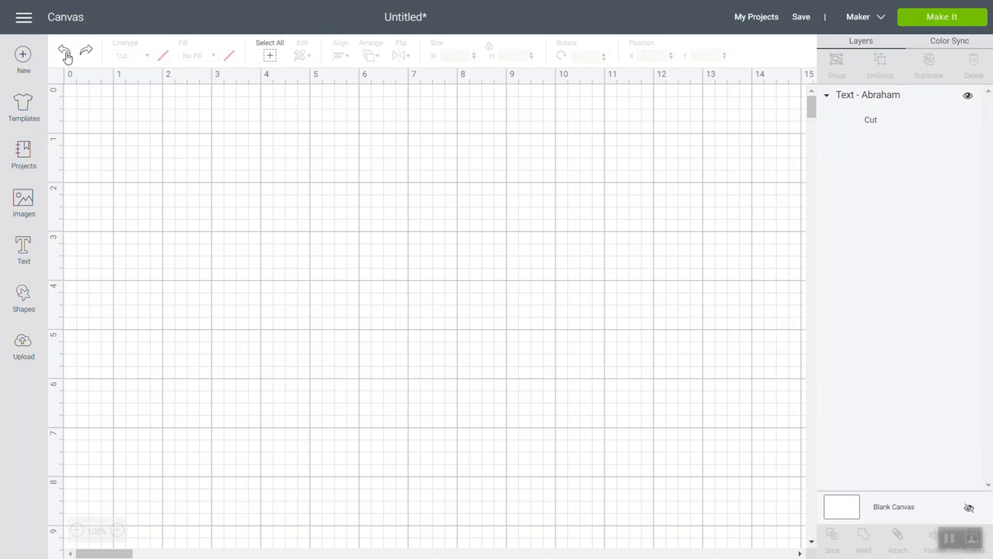
# Move the curved "Welcome" text up and slightly left to about X 3.688, Y 3.875
pyautogui.click(311, 396)
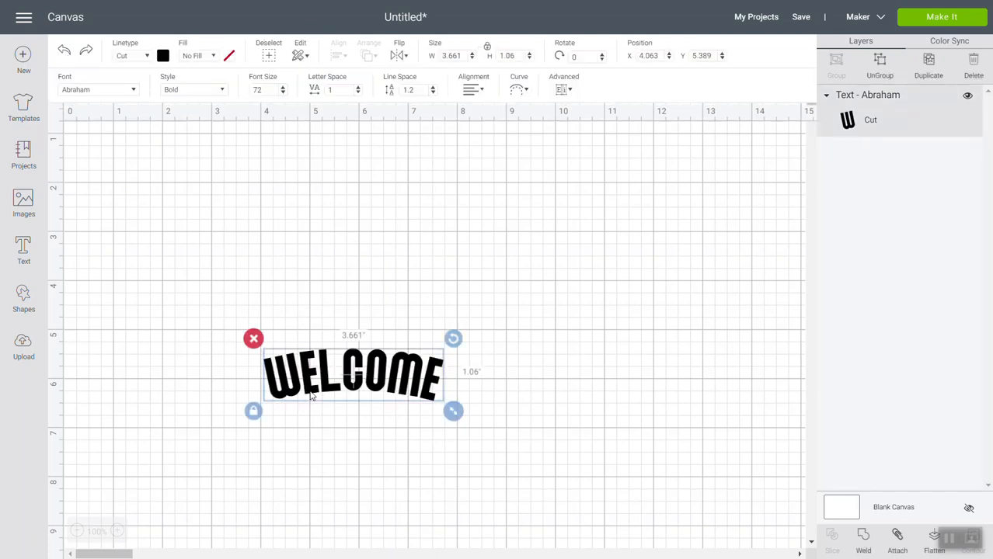
pyautogui.moveTo(311, 396); pyautogui.dragTo(305, 338)
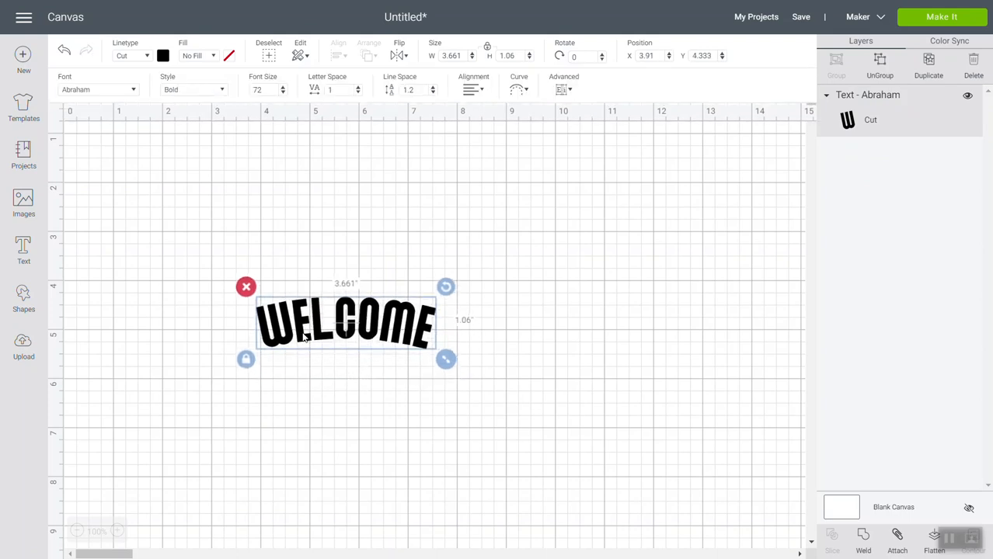
pyautogui.moveTo(305, 336); pyautogui.dragTo(295, 311)
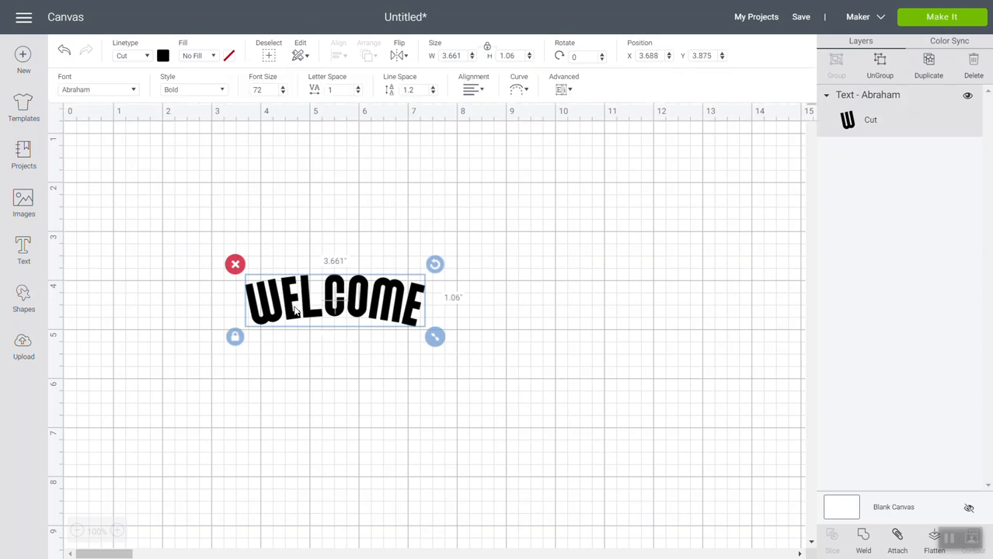
# Add the text "to" and place it centred just below "Welcome" at about X 5.042, Y 4.958
pyautogui.click(24, 248)
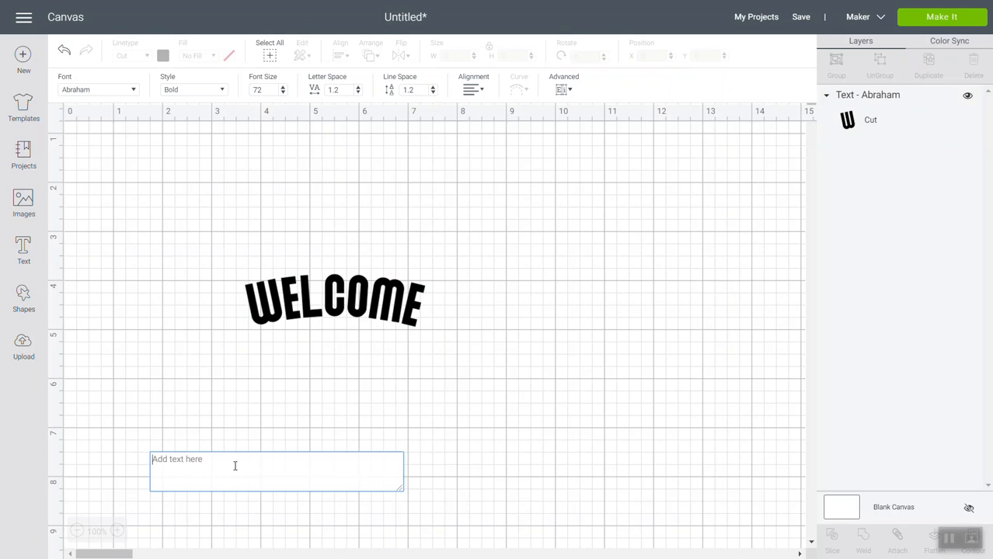
pyautogui.write('to')
pyautogui.click(556, 408)
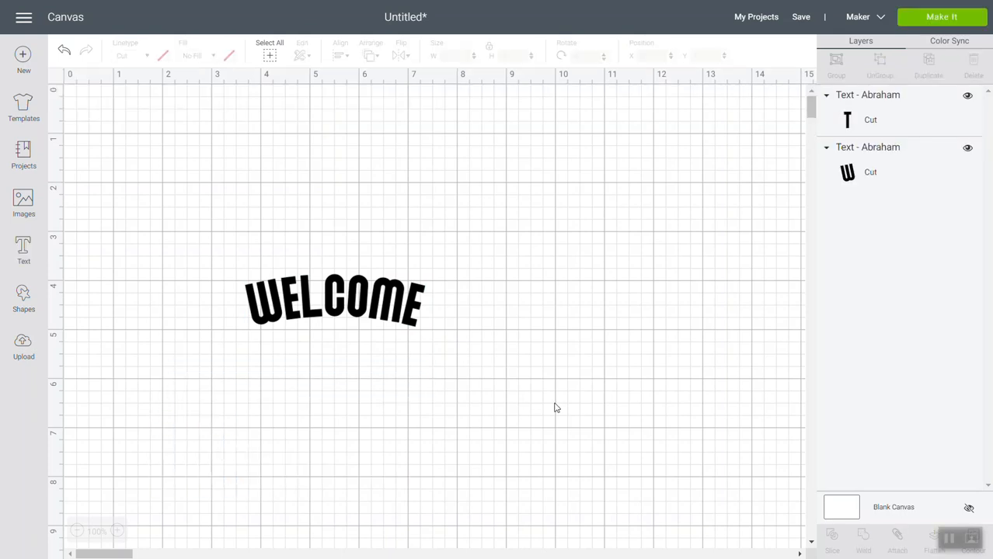
pyautogui.moveTo(219, 451); pyautogui.dragTo(356, 343)
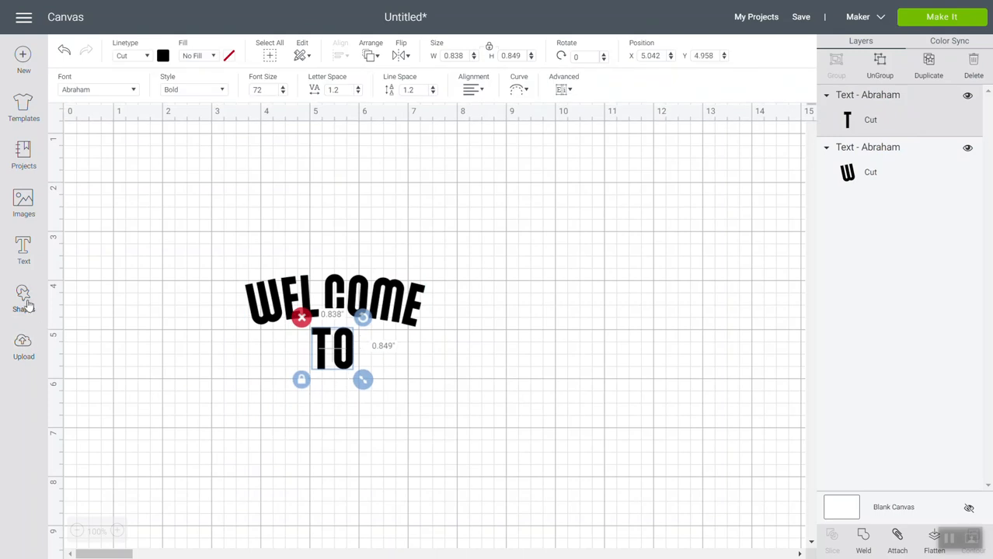
# Add the text "wedding" and place it below "to" at about X 3.972, Y 6.139
pyautogui.click(23, 250)
pyautogui.write('wedding')
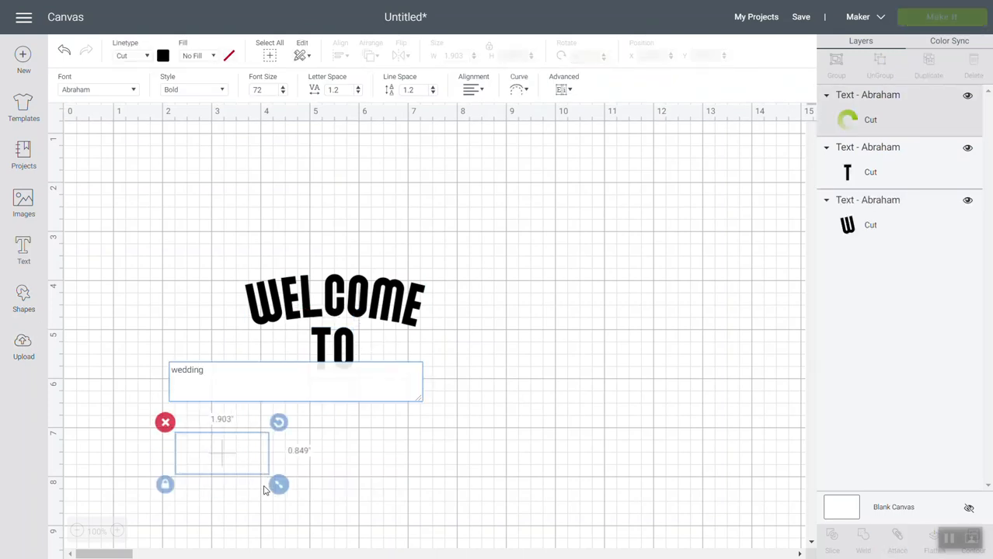
pyautogui.click(503, 461)
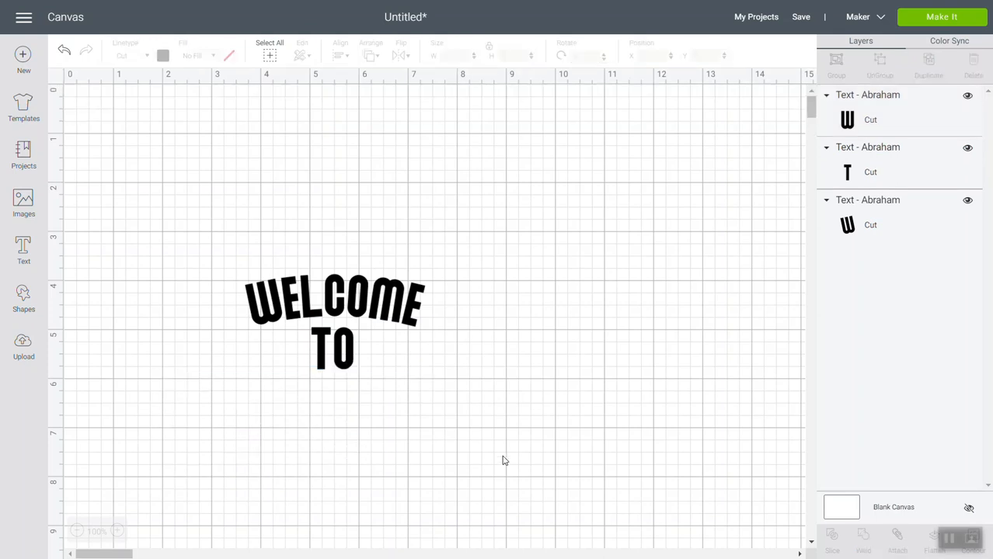
pyautogui.moveTo(256, 467); pyautogui.dragTo(342, 421)
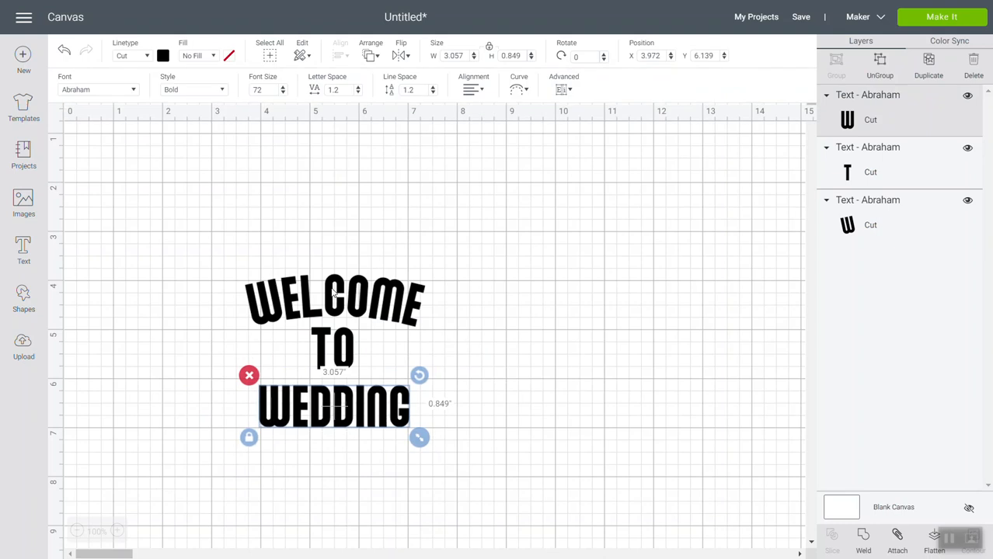
# Try the Abraham Outline Italic font on the "to" text and set its font to Amandella Script
pyautogui.click(333, 294)
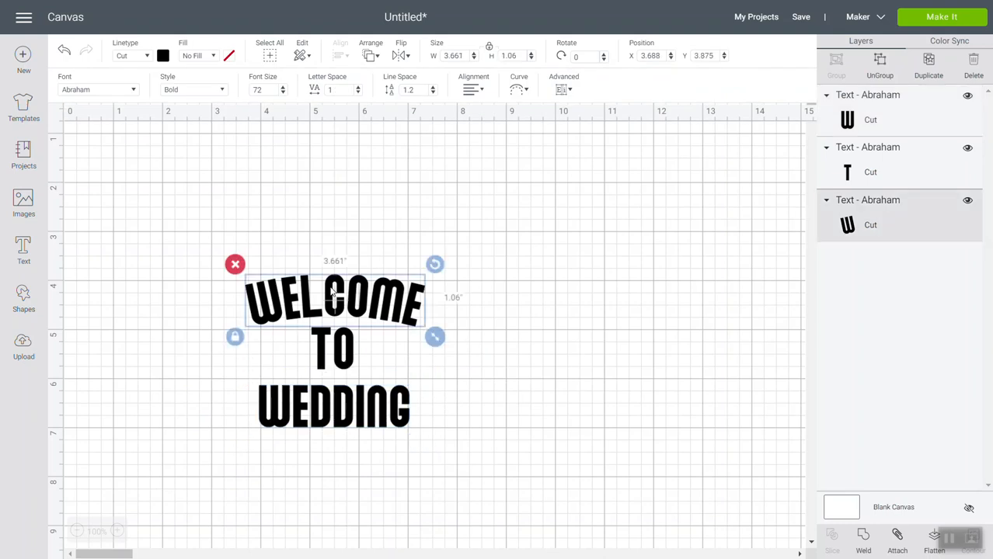
pyautogui.click(341, 359)
pyautogui.click(120, 89)
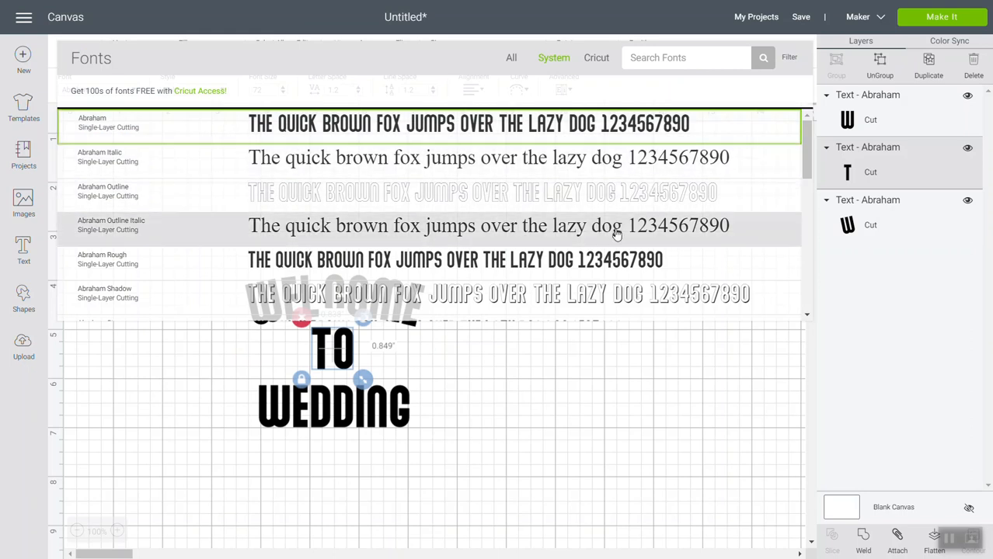
pyautogui.click(616, 234)
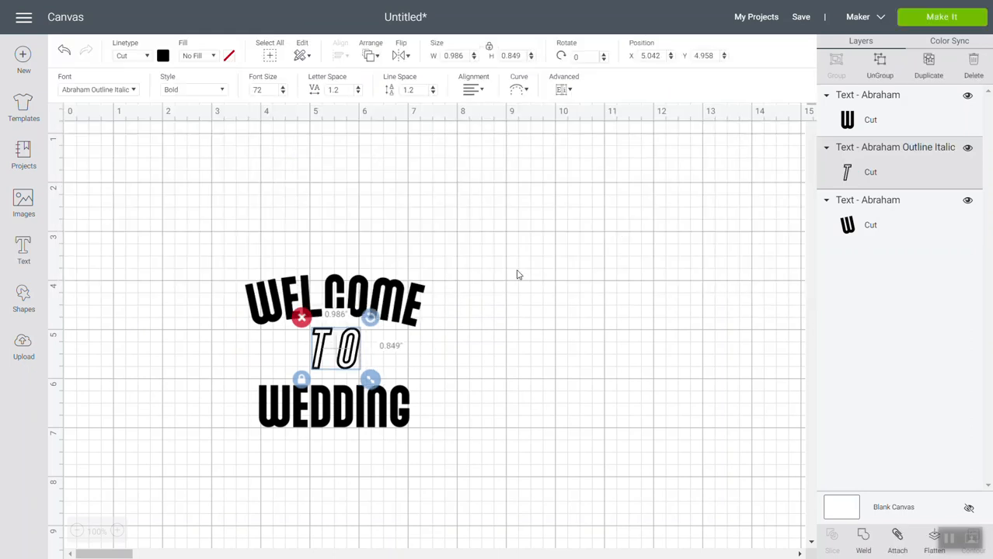
pyautogui.click(120, 91)
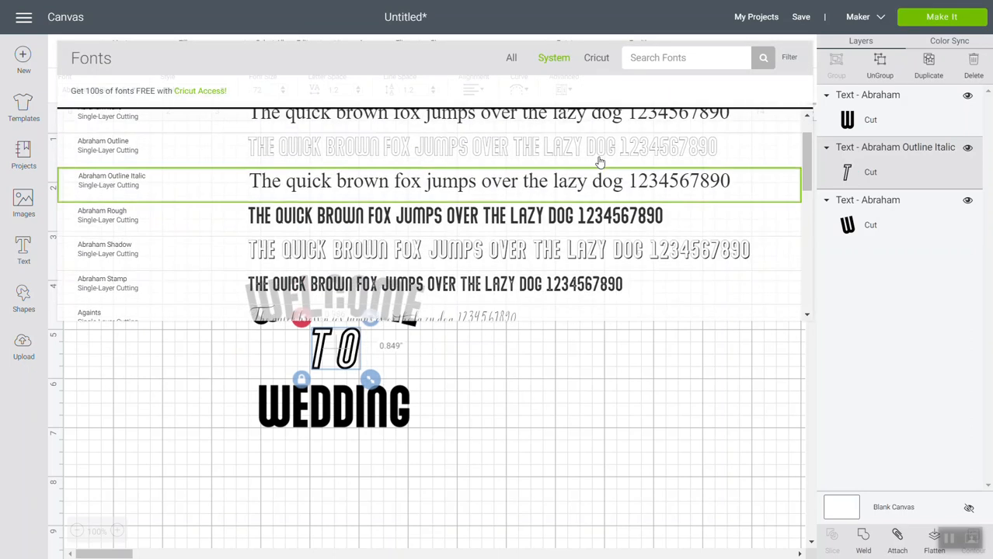
pyautogui.moveTo(803, 164); pyautogui.dragTo(804, 208)
pyautogui.click(561, 222)
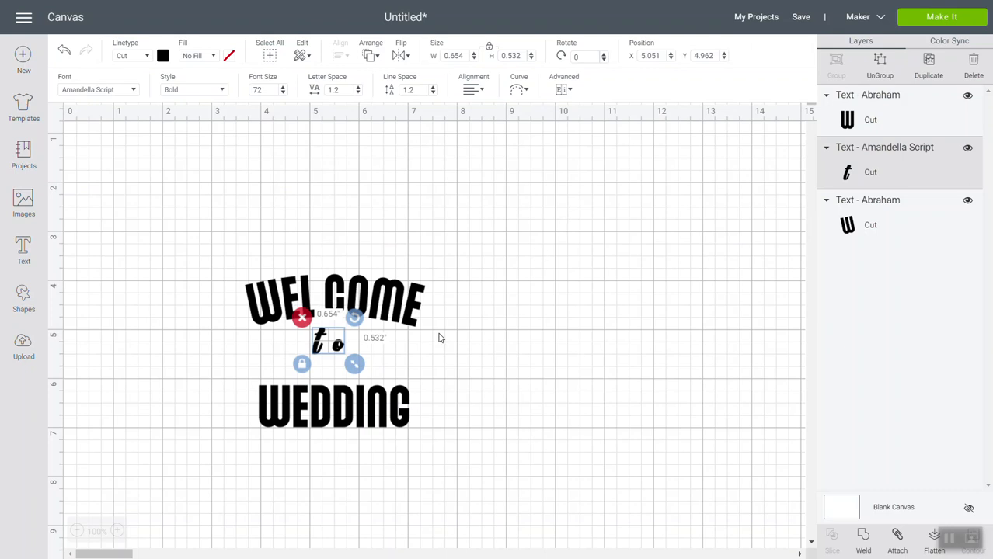
# Set the "to" text's style to Regular and move "wedding" up beneath it to about X 3.986, Y 5.639
pyautogui.click(183, 93)
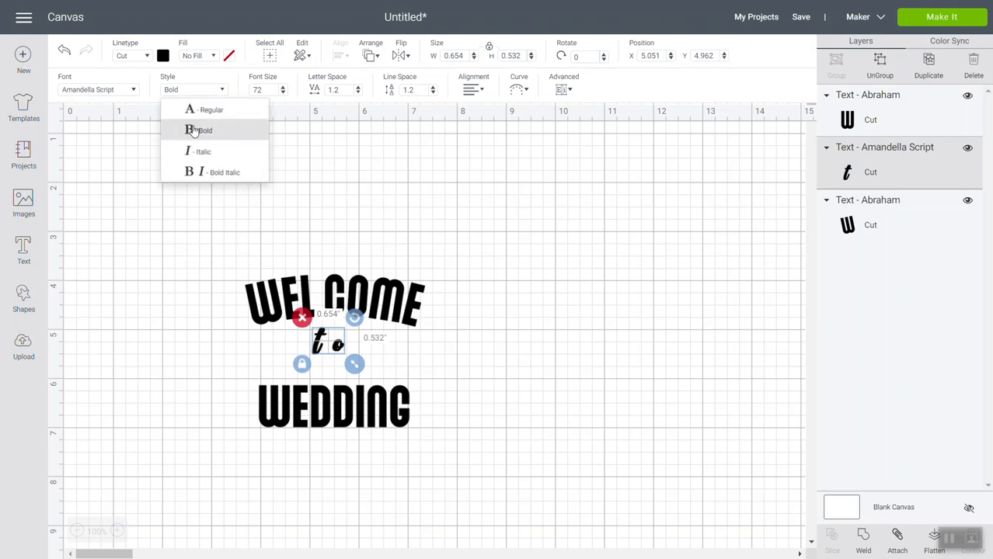
pyautogui.click(200, 109)
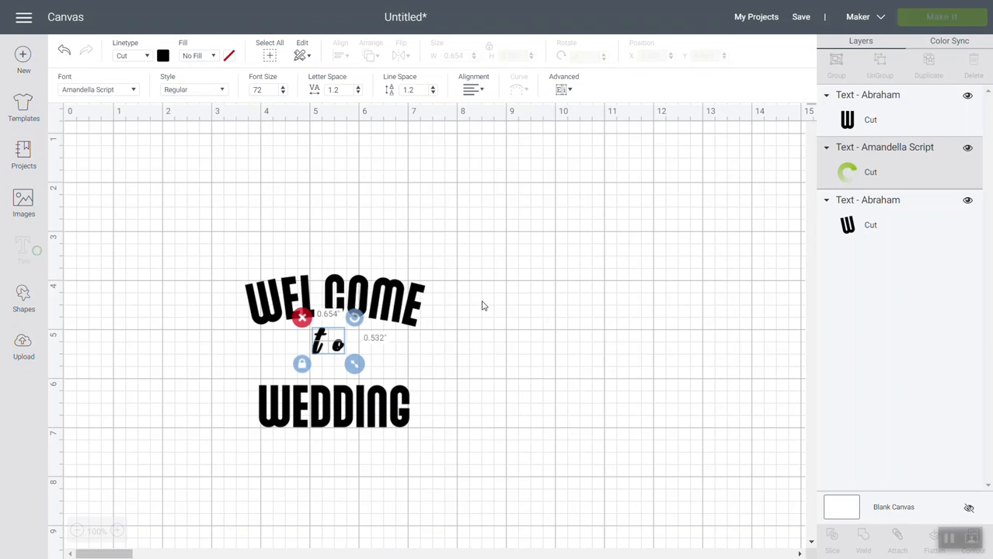
pyautogui.click(463, 355)
pyautogui.moveTo(340, 405); pyautogui.dragTo(339, 376)
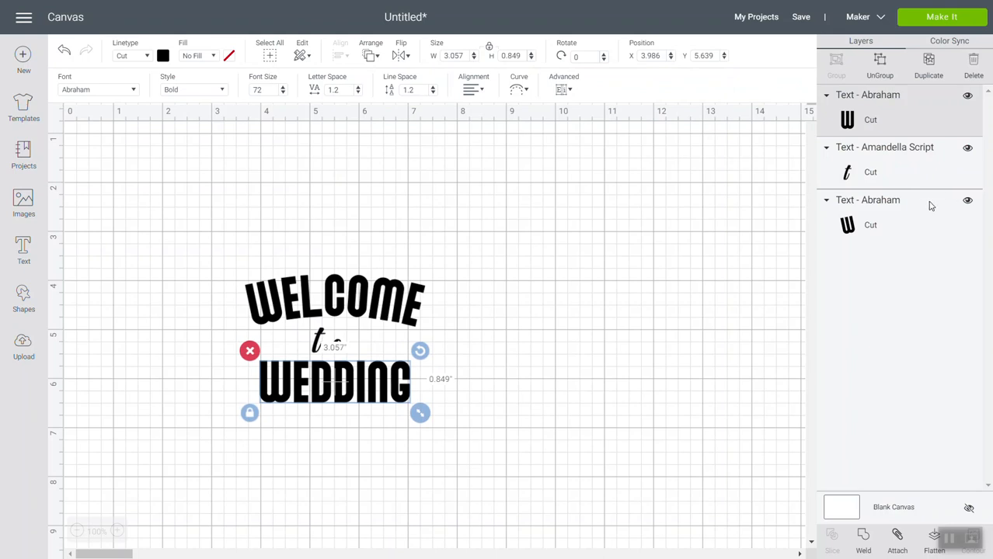
# Weld the "Welcome" text into a single shape and undo the weld
pyautogui.click(870, 222)
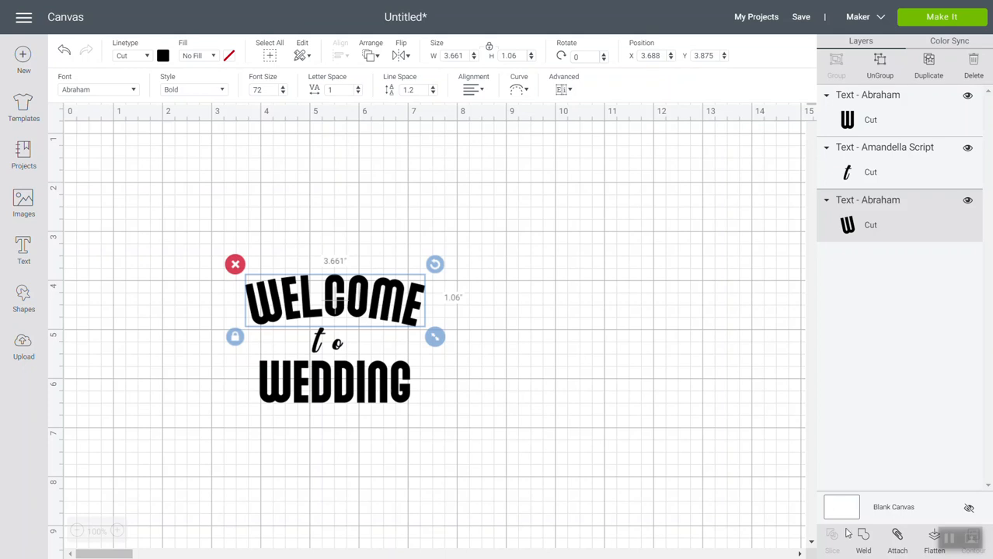
pyautogui.click(862, 550)
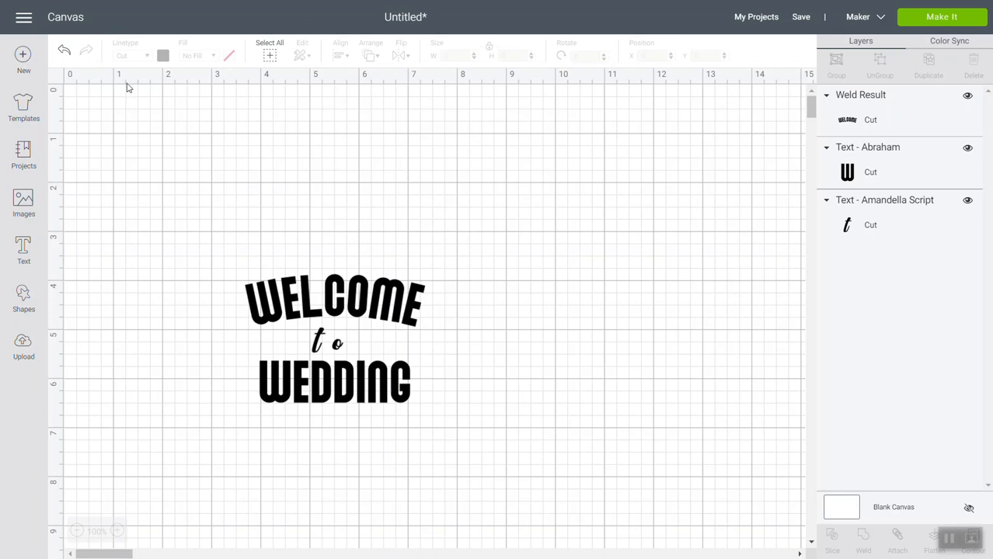
pyautogui.click(65, 52)
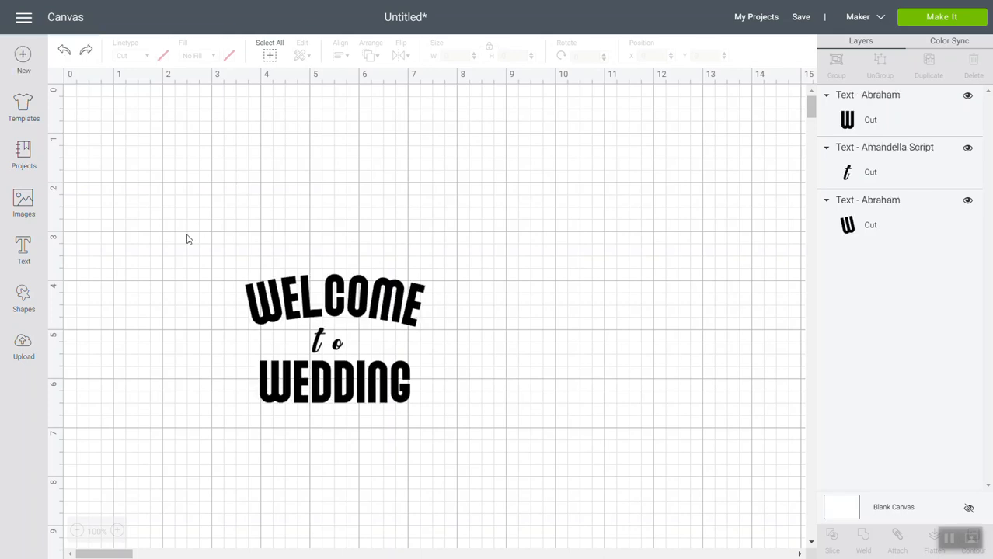
# Group the three text lines and keep a hidden, collapsed duplicate of the group
pyautogui.moveTo(188, 245); pyautogui.dragTo(524, 484)
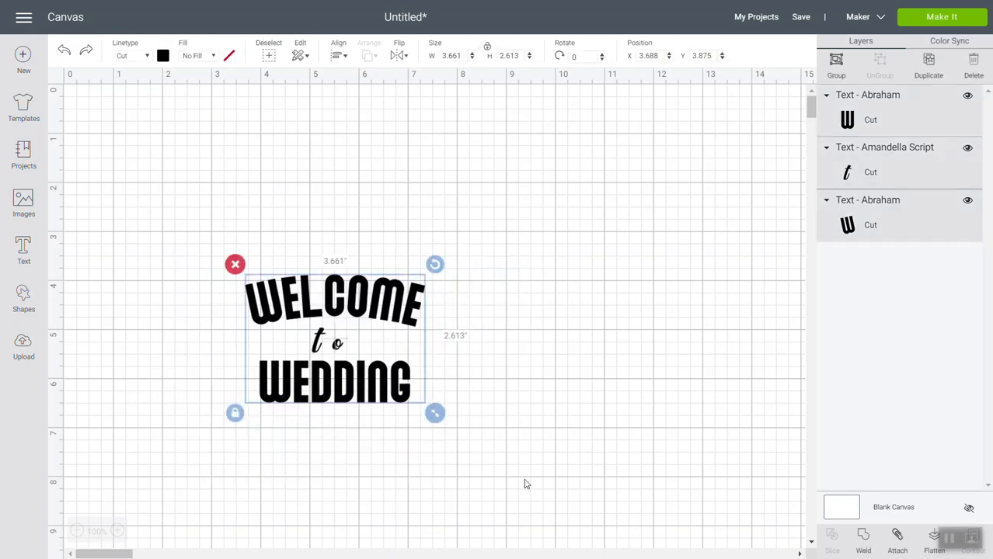
pyautogui.click(835, 76)
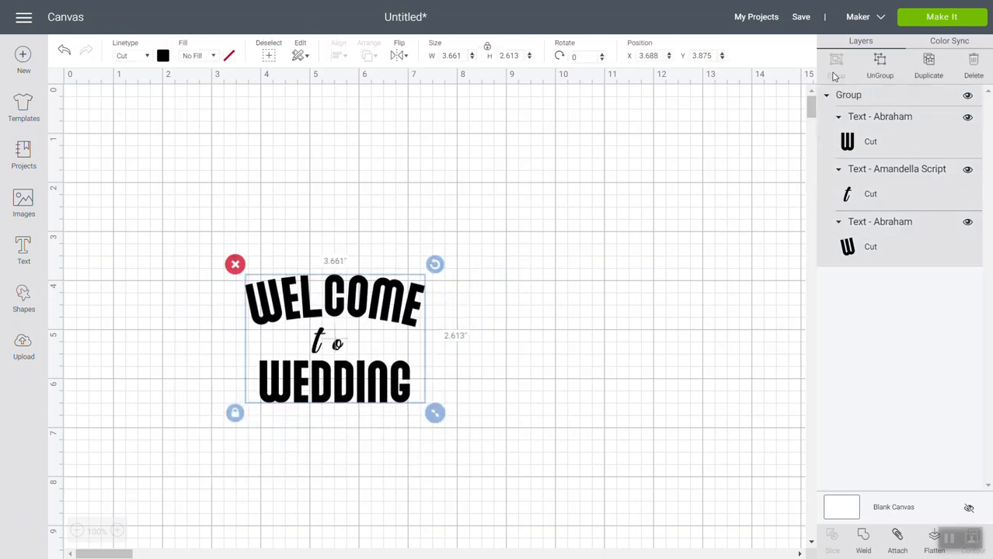
pyautogui.click(928, 74)
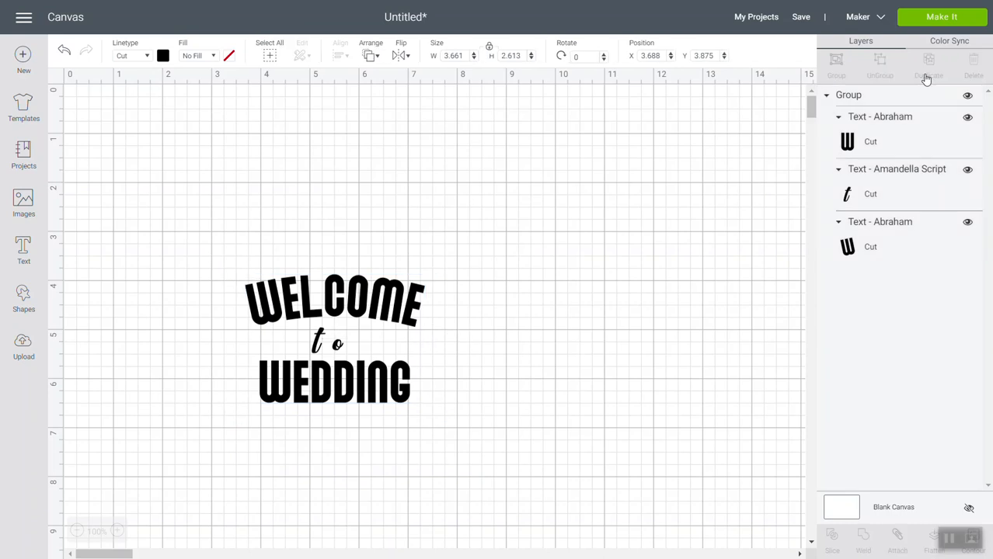
pyautogui.click(968, 95)
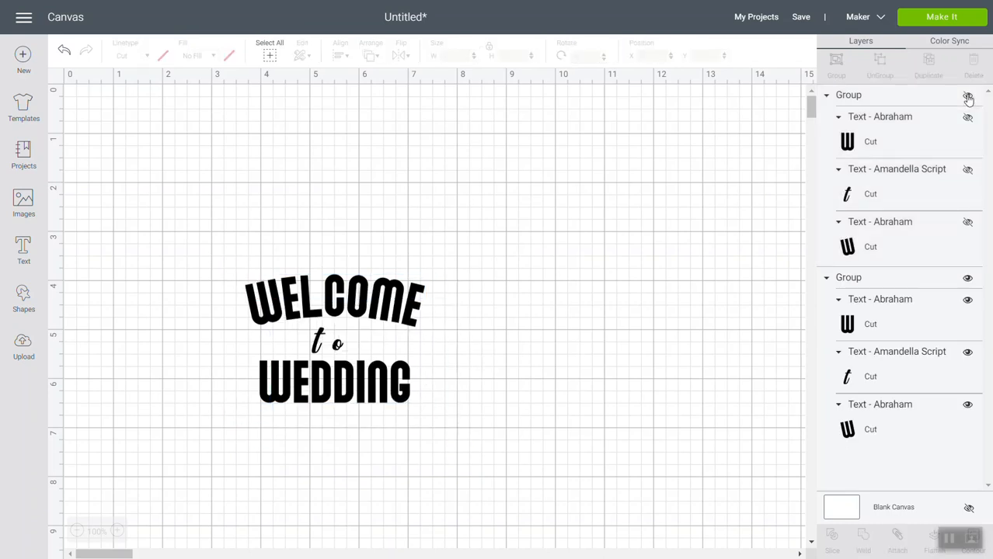
pyautogui.click(827, 96)
# Ungroup the visible copy of the design into its text lines and select the "Welcome" text
pyautogui.click(363, 282)
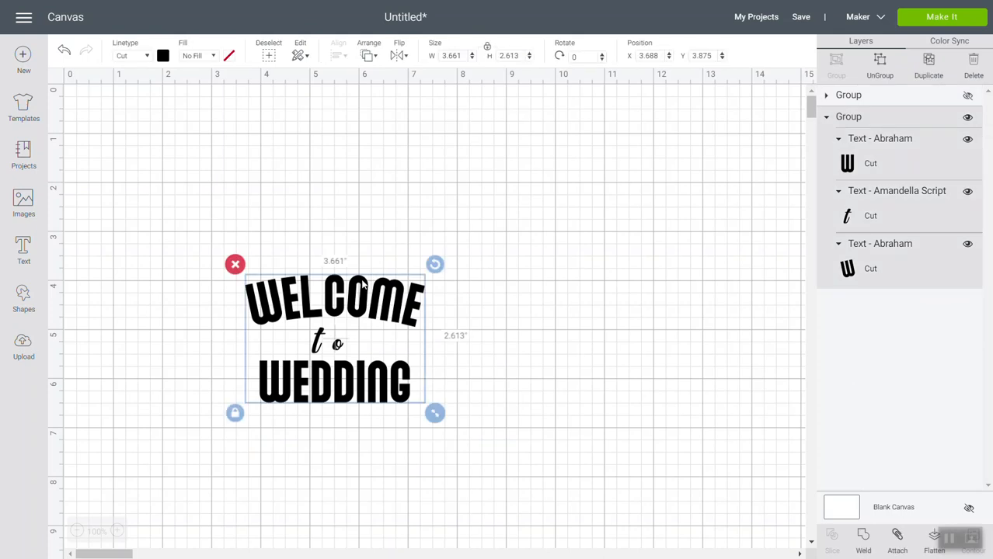
pyautogui.click(877, 75)
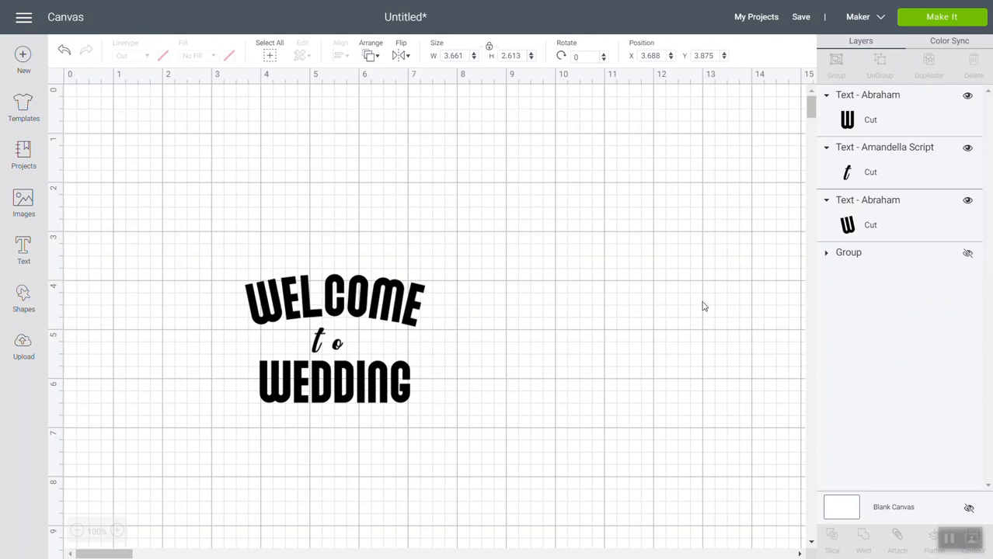
pyautogui.click(366, 314)
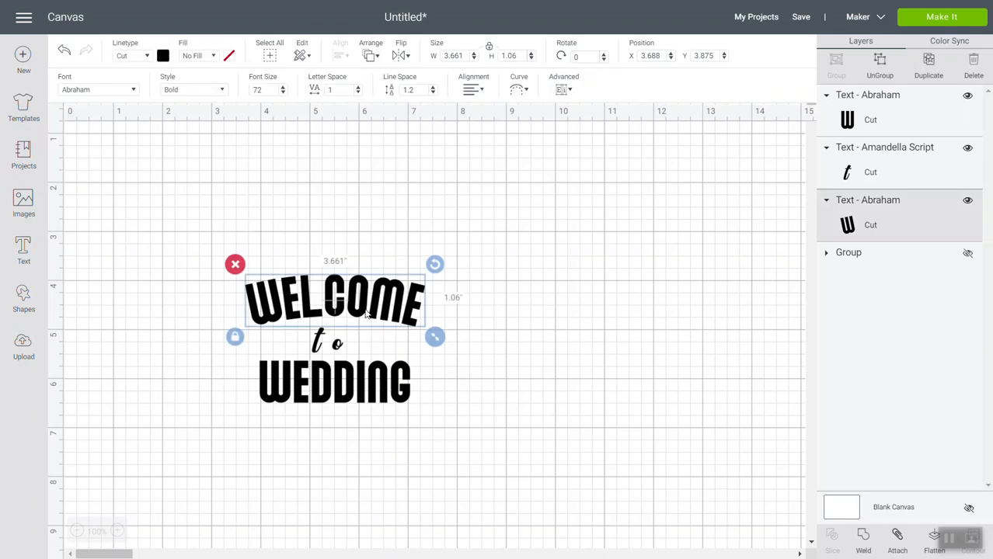